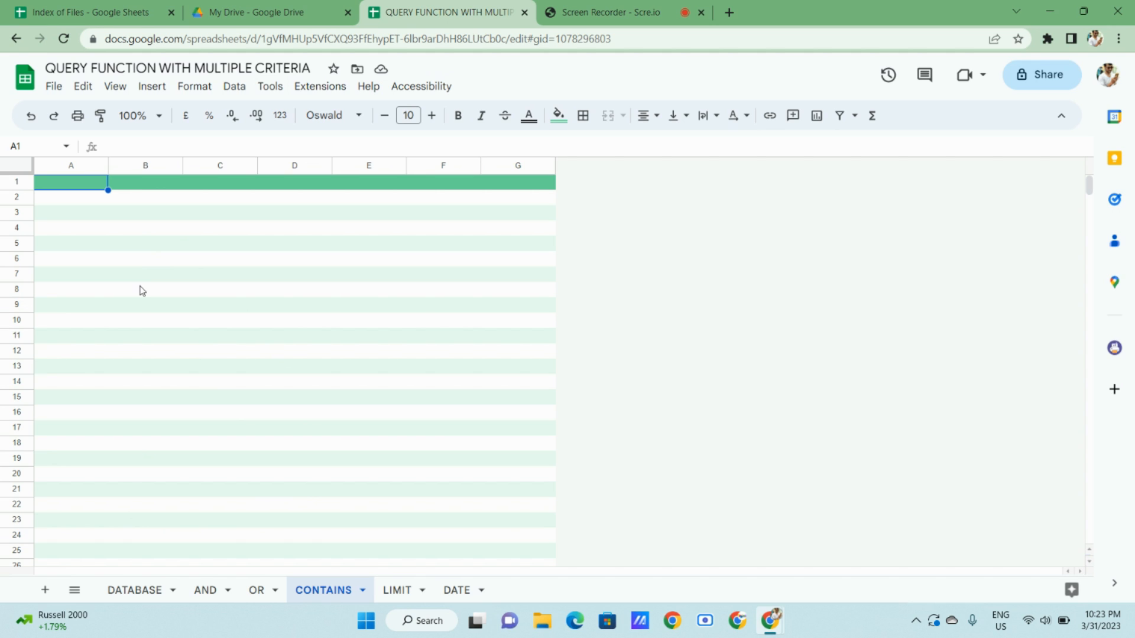
On the DATABASE sheet, append SMALL to the address in cell C7 so it reads GREATER NOIDA SMALL.
{"action": "left_click", "coordinate": [143, 591]}
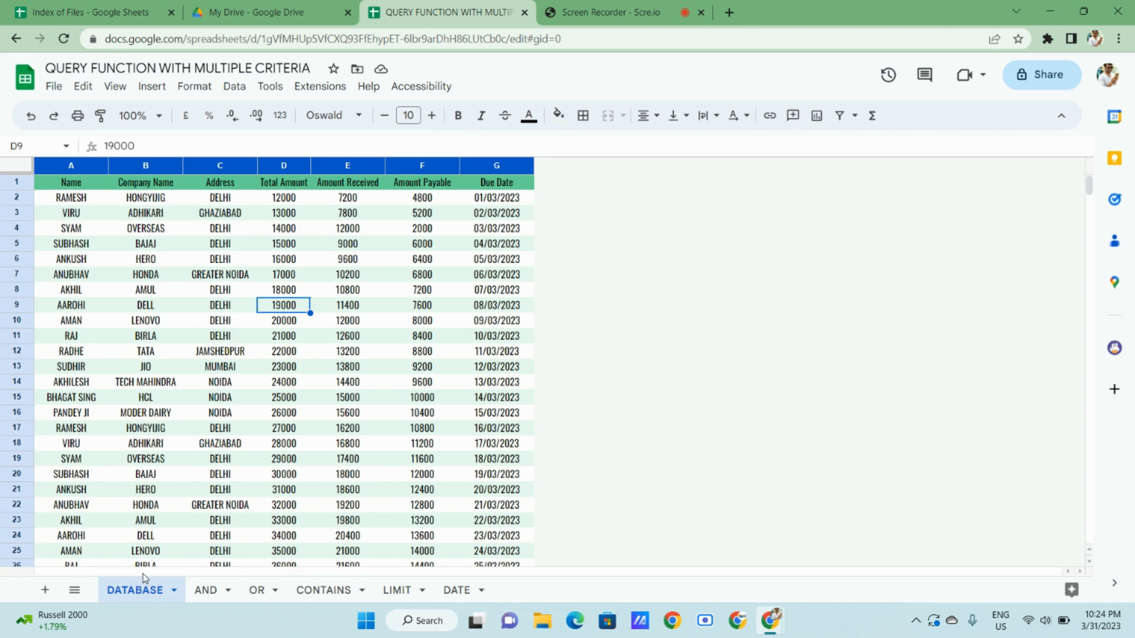
{"action": "left_click", "coordinate": [217, 278]}
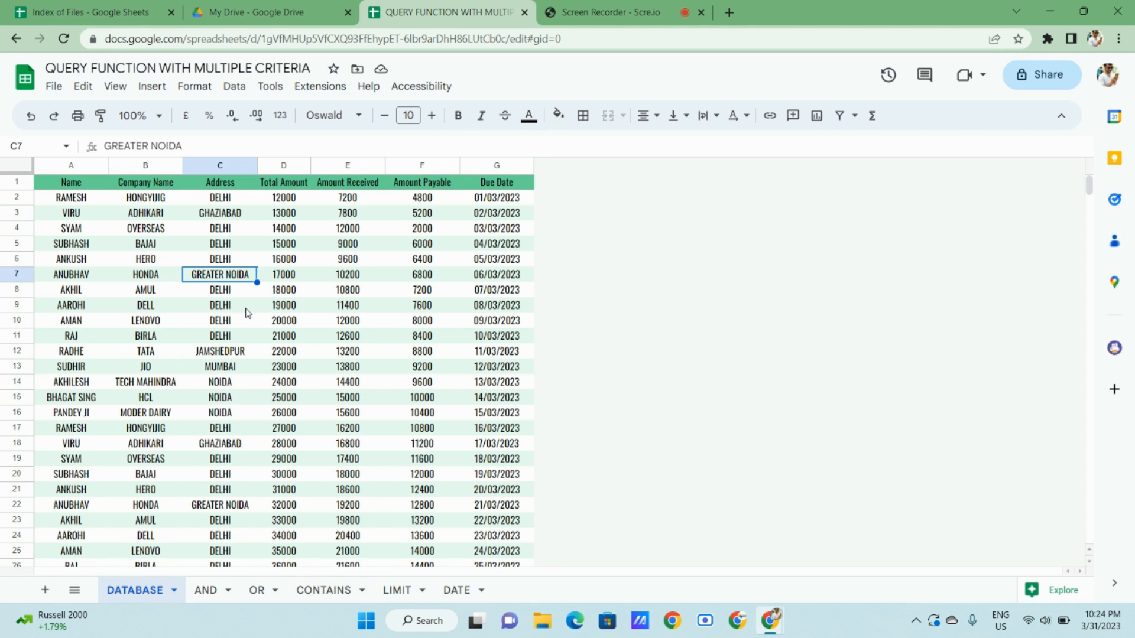
{"action": "key", "text": "BackSpace"}
{"action": "key", "text": "ctrl+z"}
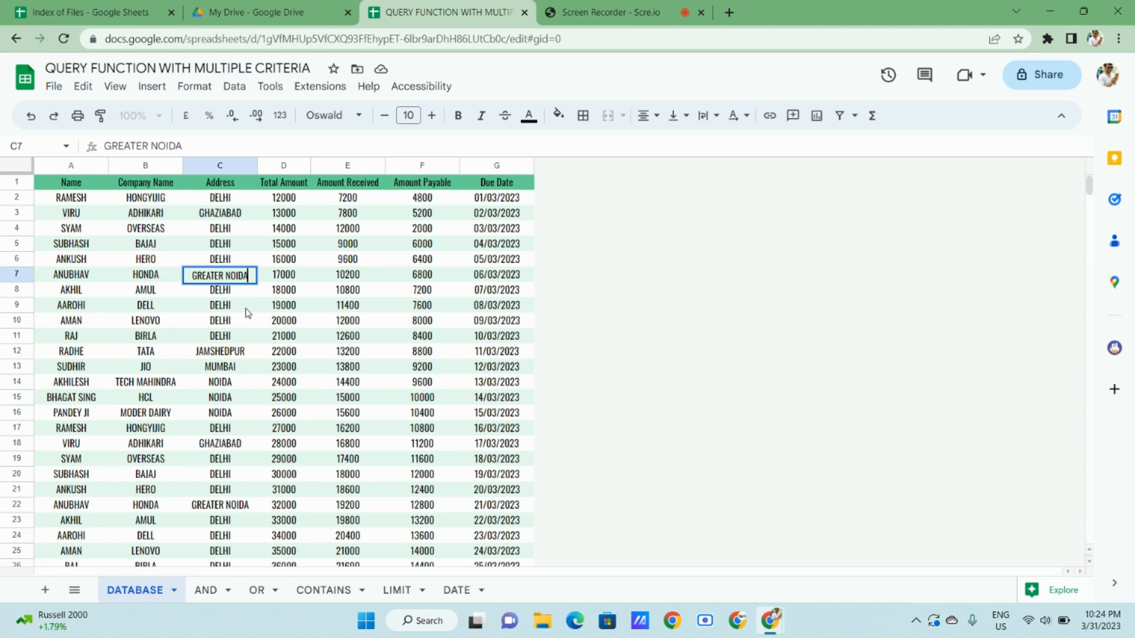
{"action": "key", "text": "Escape"}
{"action": "type", "text": "SMALL"}
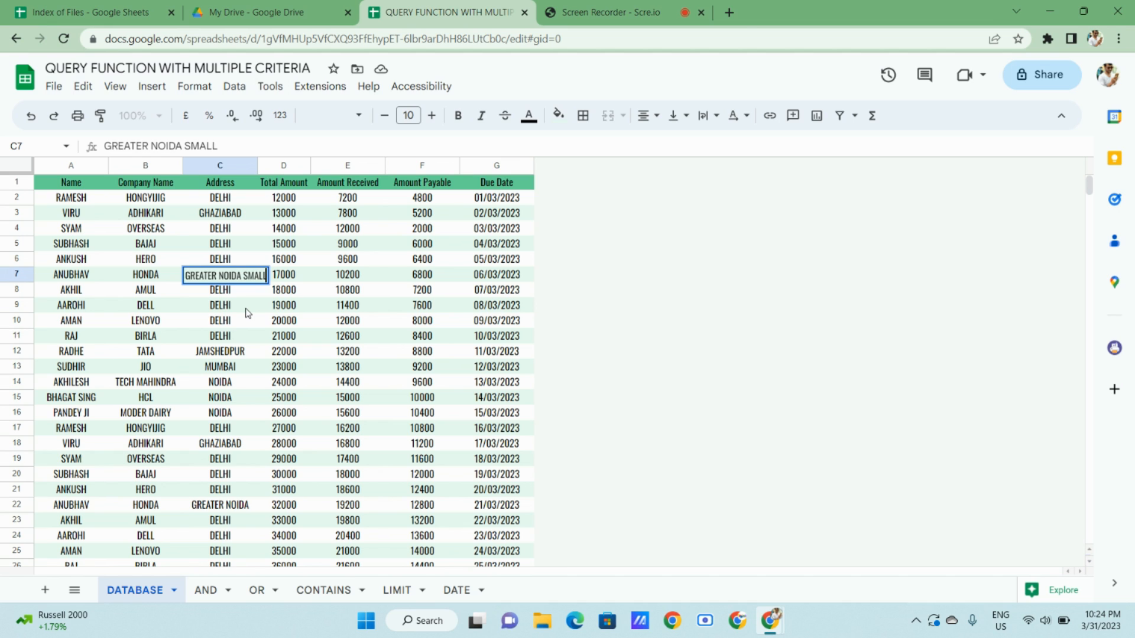
{"action": "key", "text": "Return"}
{"action": "key", "text": "Up"}
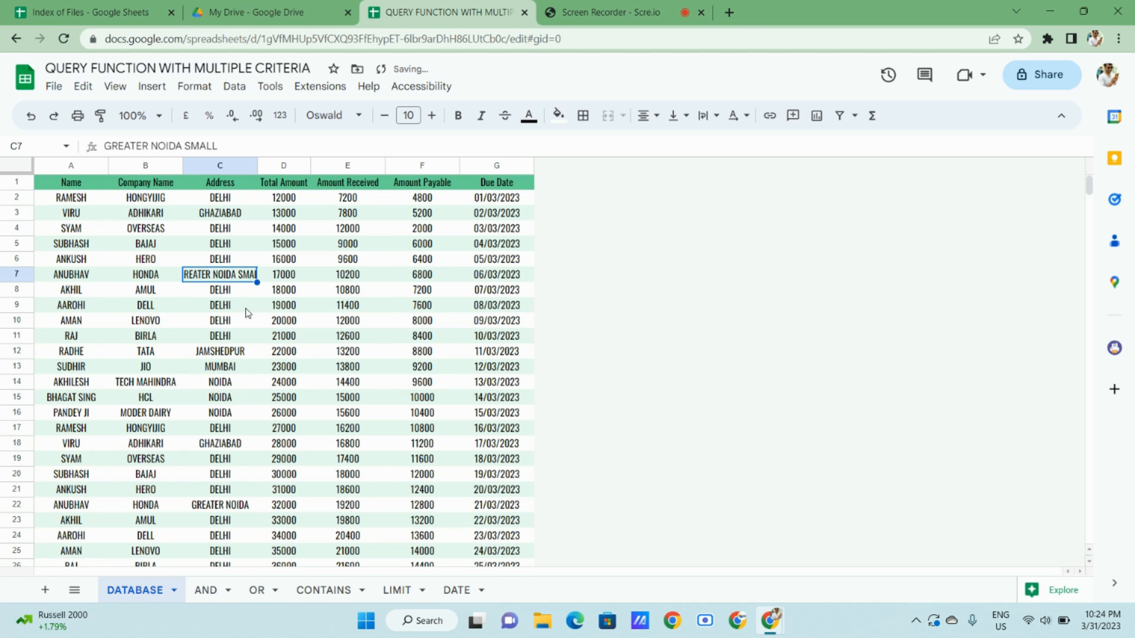
Append SMALL to the Mumbai address in cell C13 so it reads MUMBAI SMALL.
{"action": "key", "text": "ctrl+c"}
{"action": "key", "text": "Down"}
{"action": "key", "text": "Down"}
{"action": "key", "text": "Down"}
{"action": "key", "text": "Down"}
{"action": "key", "text": "Down"}
{"action": "key", "text": "Down"}
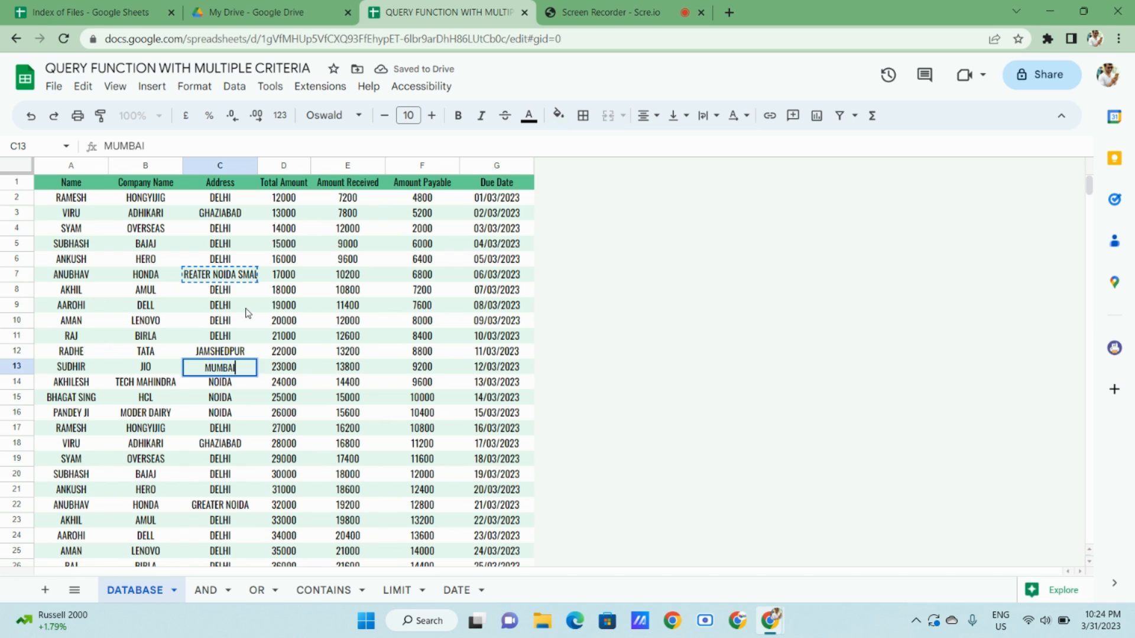
{"action": "key", "text": "Return"}
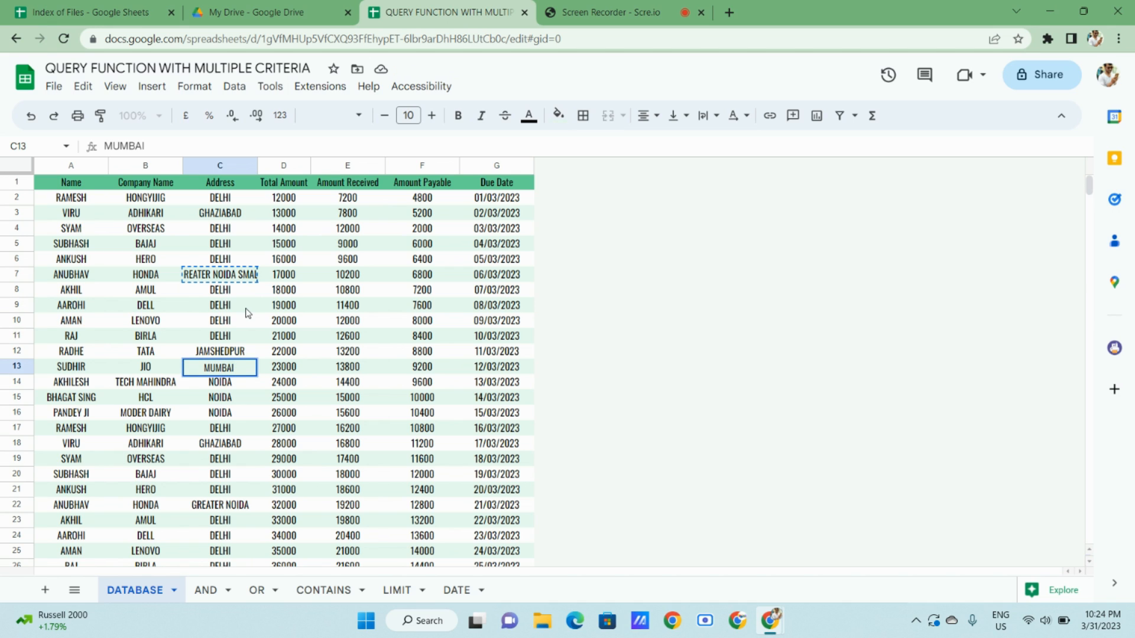
{"action": "type", "text": "SMALL"}
{"action": "key", "text": "Return"}
Append SMALL to the address in cell C20 so it reads DELHI SMALL.
{"action": "key", "text": "Down"}
{"action": "key", "text": "Down"}
{"action": "key", "text": "Down"}
{"action": "key", "text": "Down"}
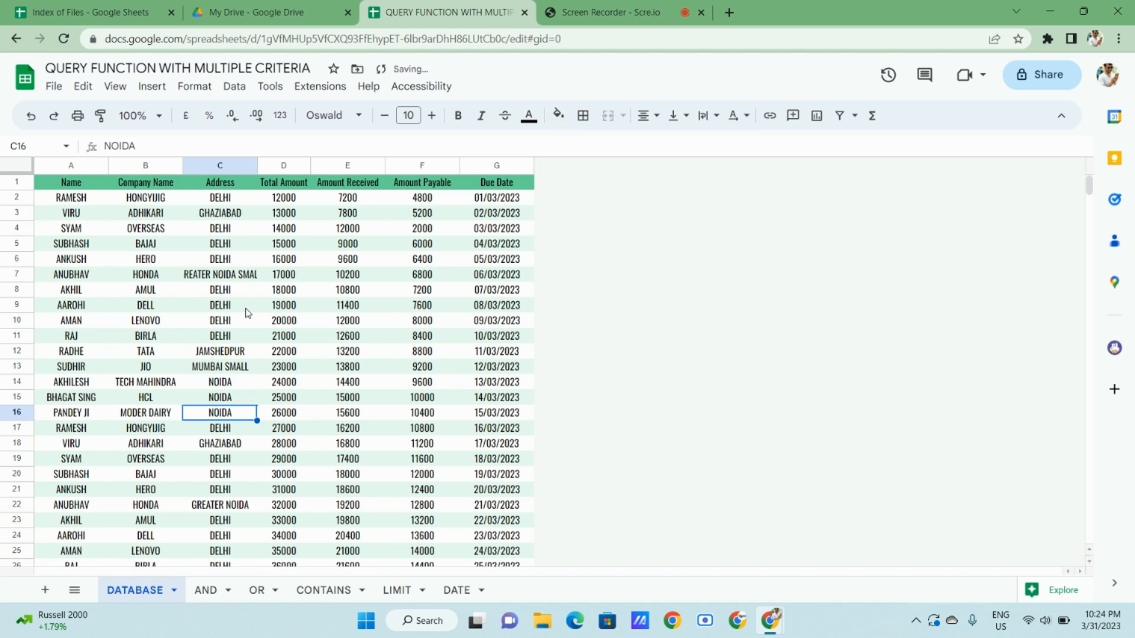
{"action": "key", "text": "Down"}
{"action": "key", "text": "Down"}
{"action": "key", "text": "Return"}
{"action": "type", "text": "SM"}
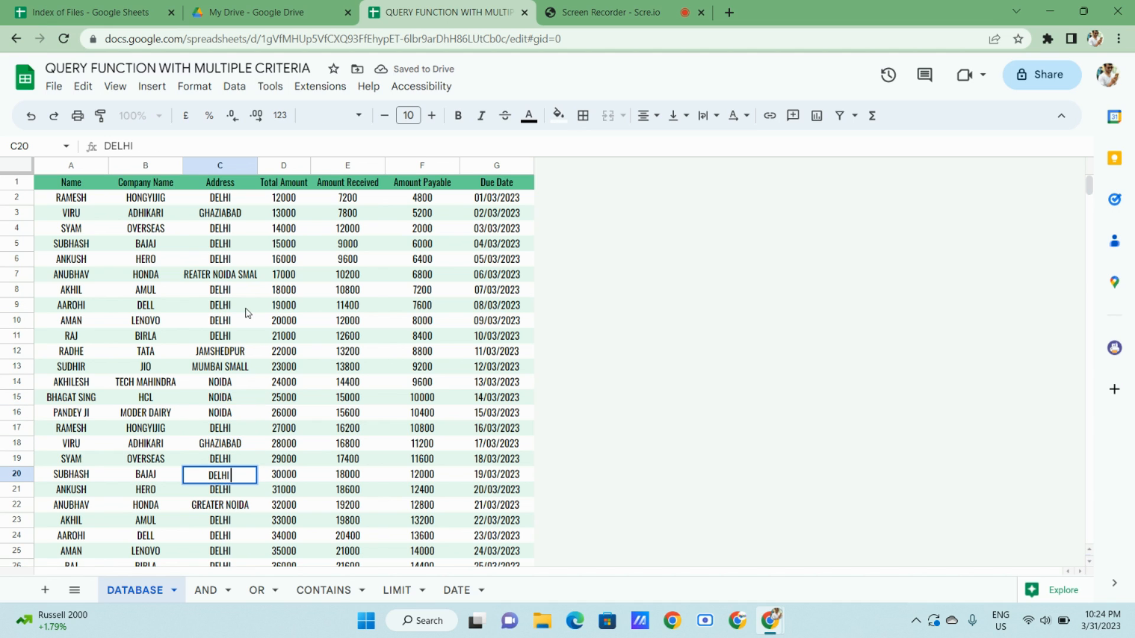
{"action": "type", "text": "ALL"}
{"action": "key", "text": "Return"}
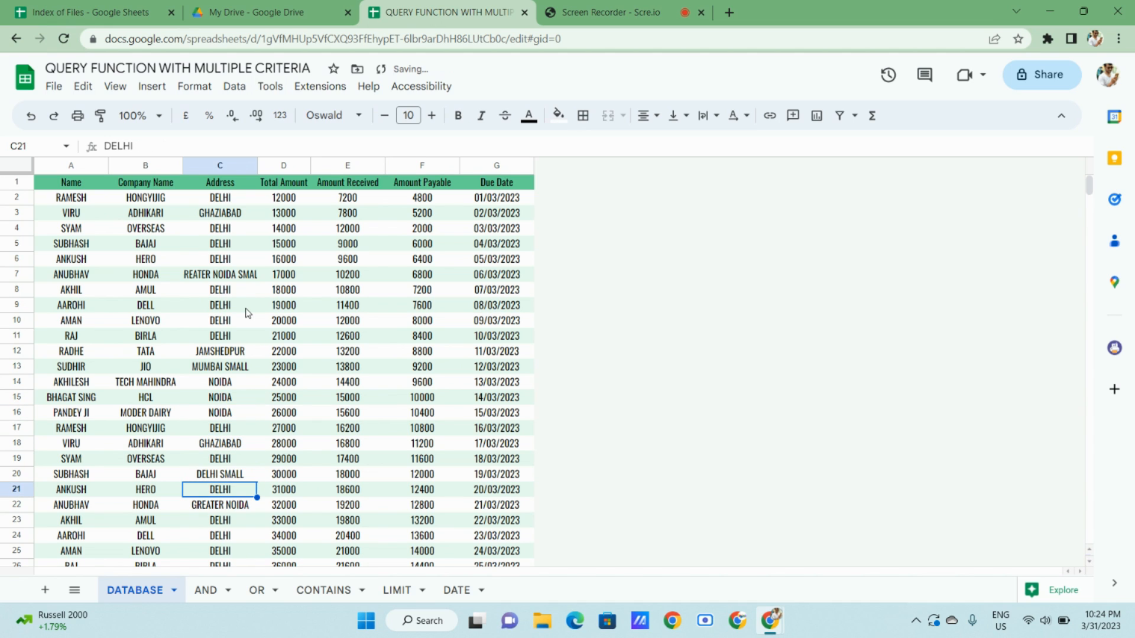
{"action": "left_click", "coordinate": [198, 273]}
{"action": "double_click", "coordinate": [198, 273]}
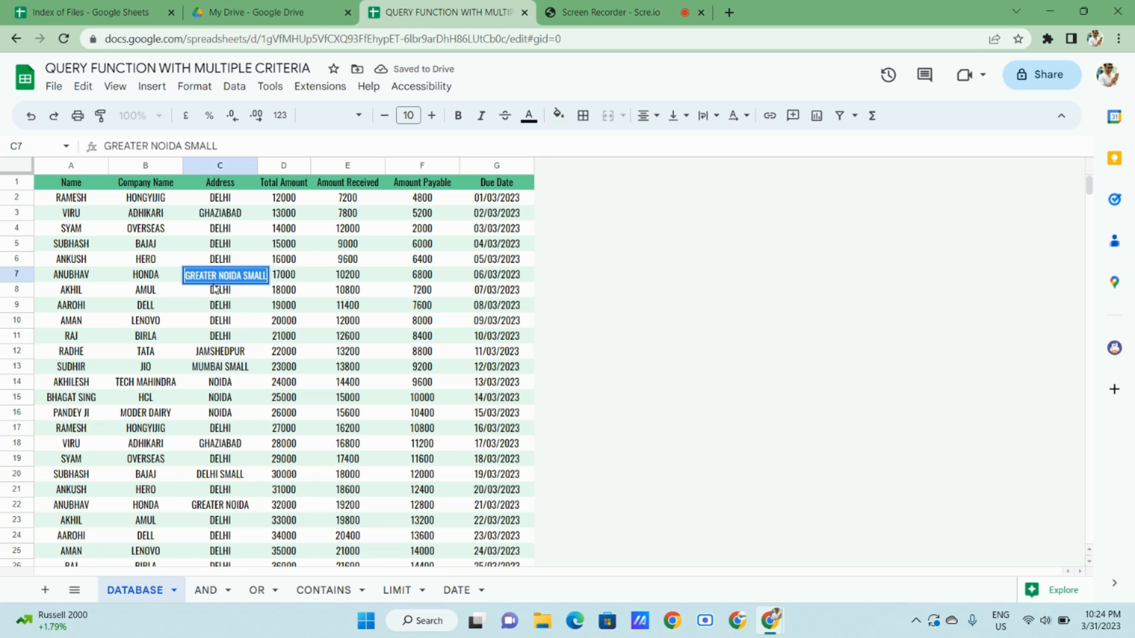
{"action": "left_click", "coordinate": [224, 369]}
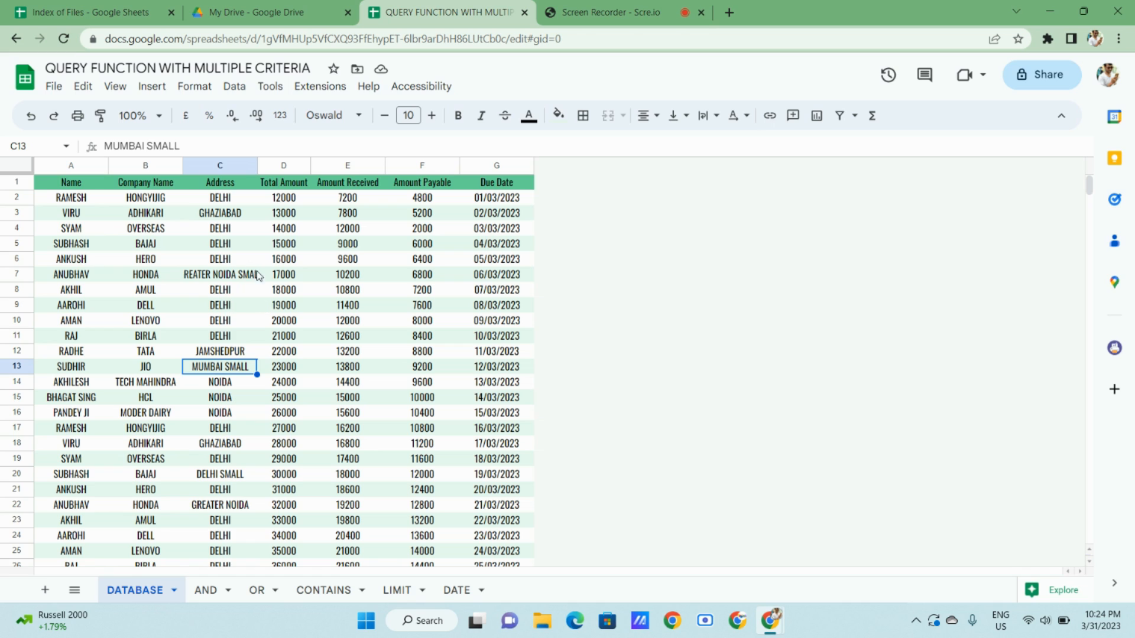
In cell A1 of the CONTAINS sheet, start a QUERY formula with DATABASE!A:G as its data range.
{"action": "left_click", "coordinate": [336, 593]}
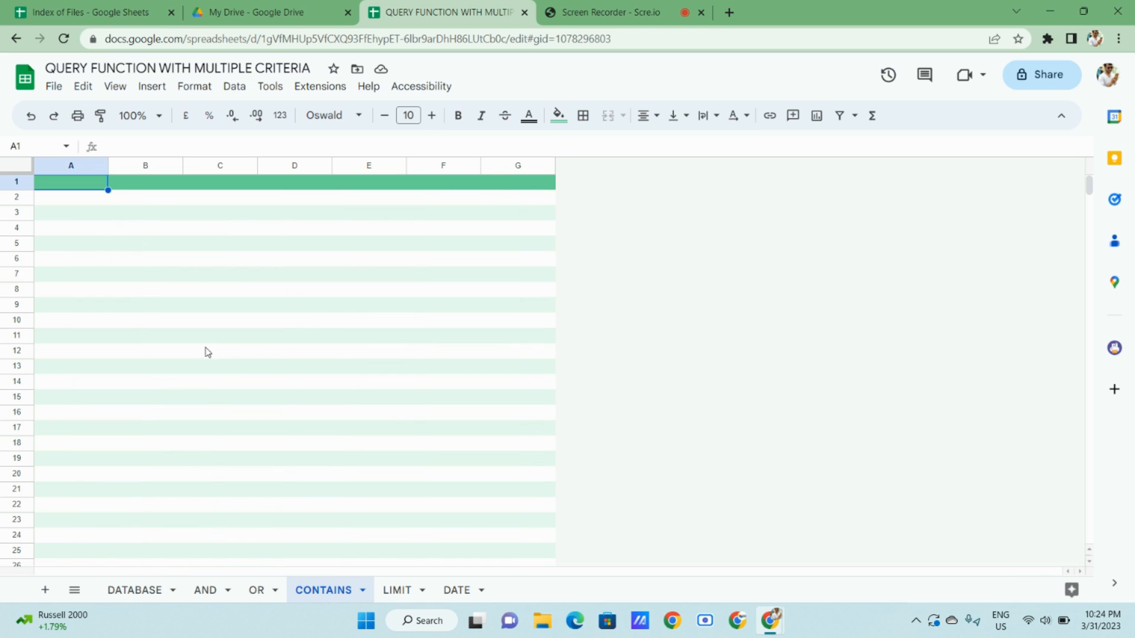
{"action": "type", "text": "=Q"}
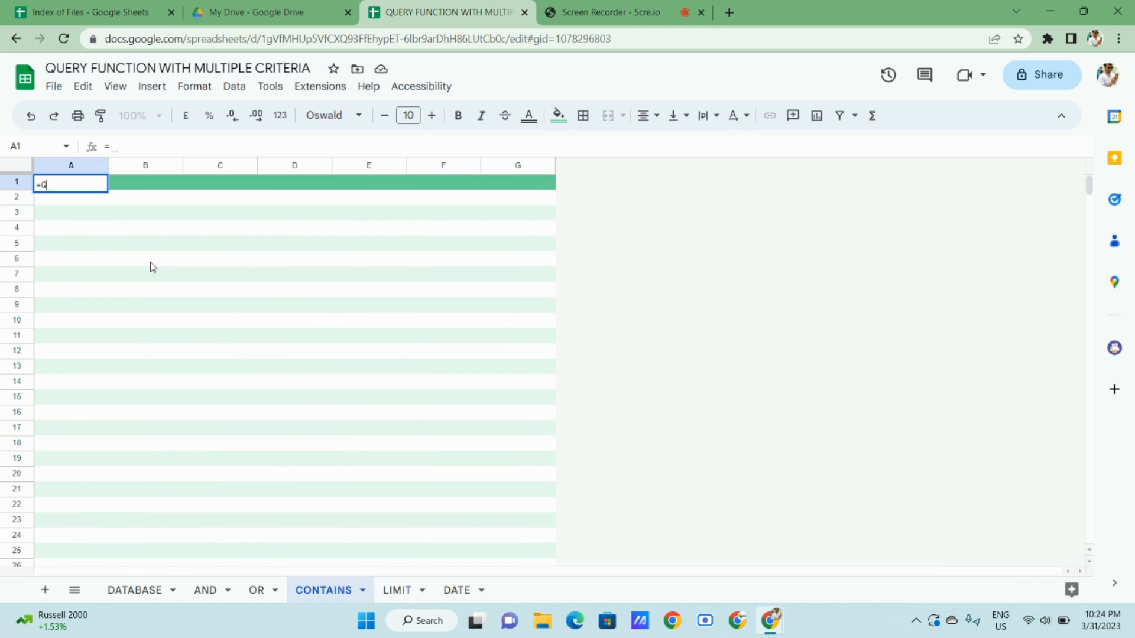
{"action": "type", "text": "UER"}
{"action": "key", "text": "Tab"}
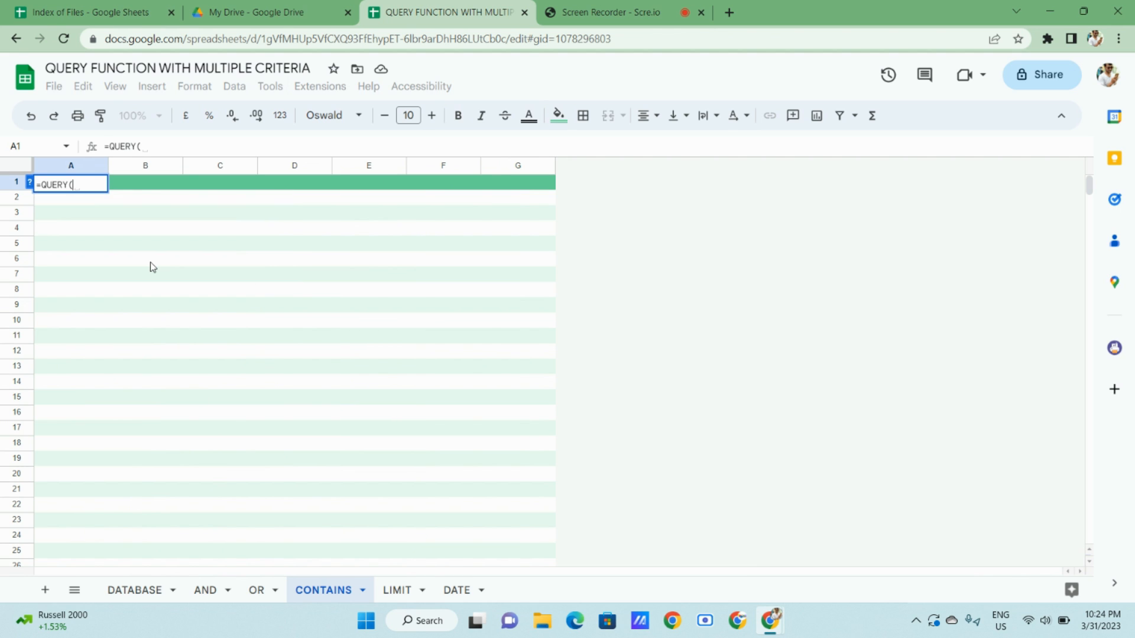
{"action": "left_click", "coordinate": [139, 590]}
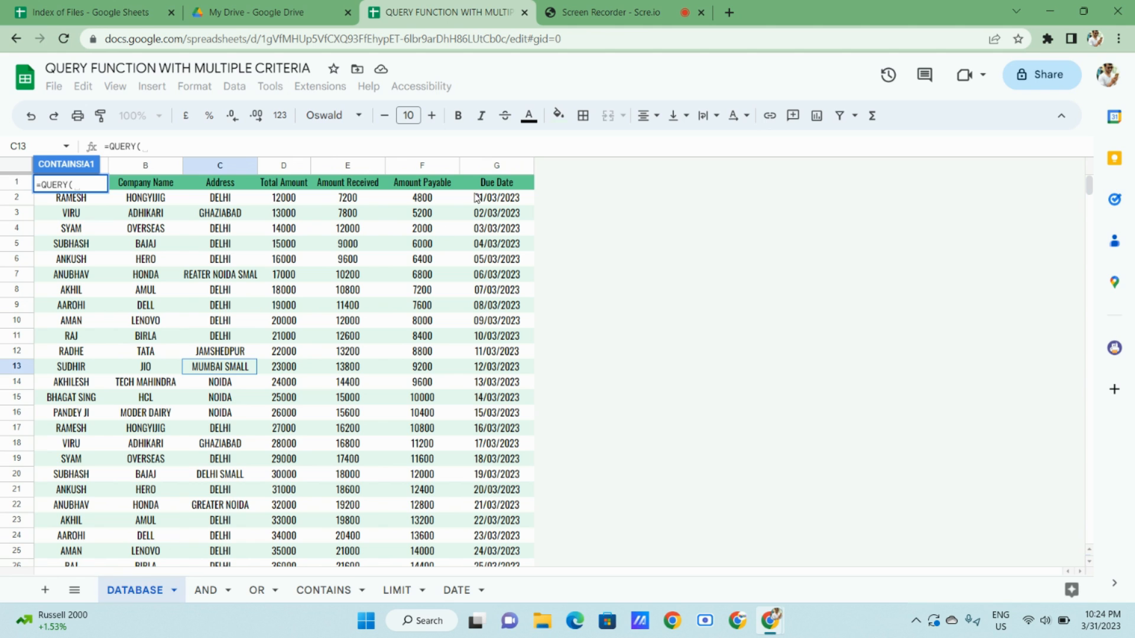
{"action": "left_click", "coordinate": [497, 165]}
{"action": "key", "text": "ctrl+shift+Left"}
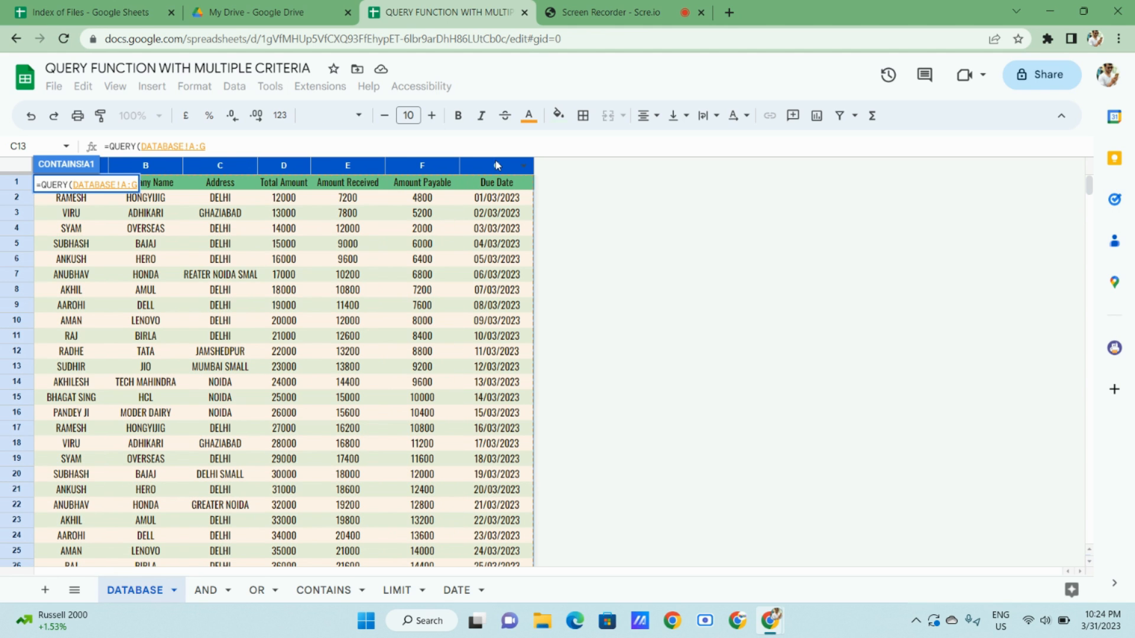
Complete the QUERY formula with the query string "SELECT * WHERE C CONTAINS 'SMALL'" and enter it.
{"action": "type", "text": ",\"S"}
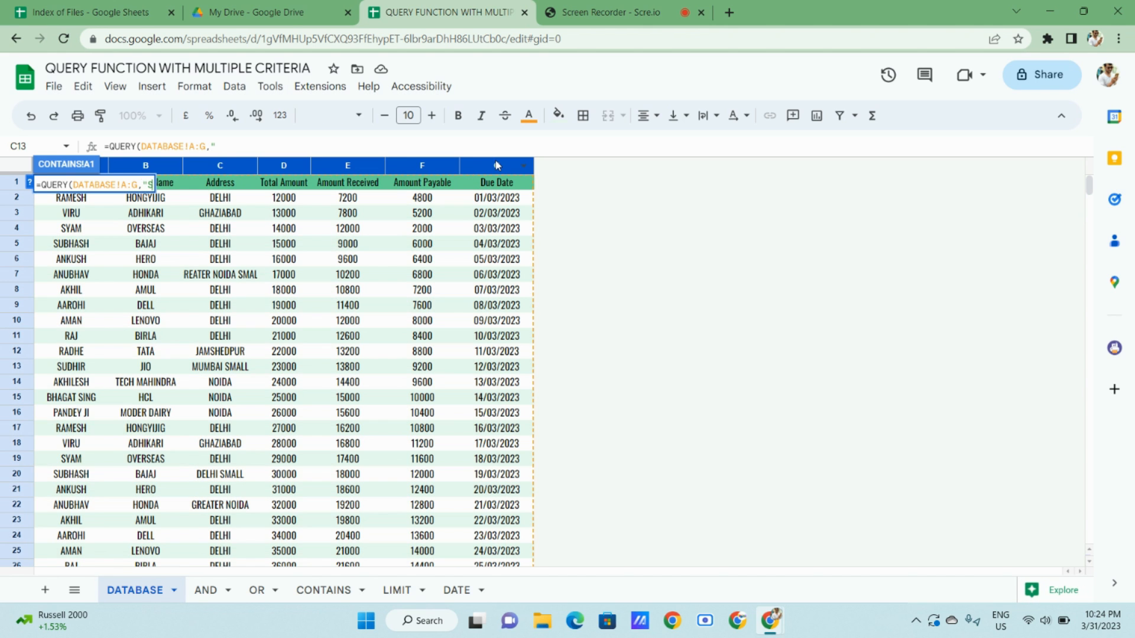
{"action": "type", "text": "ELECT "}
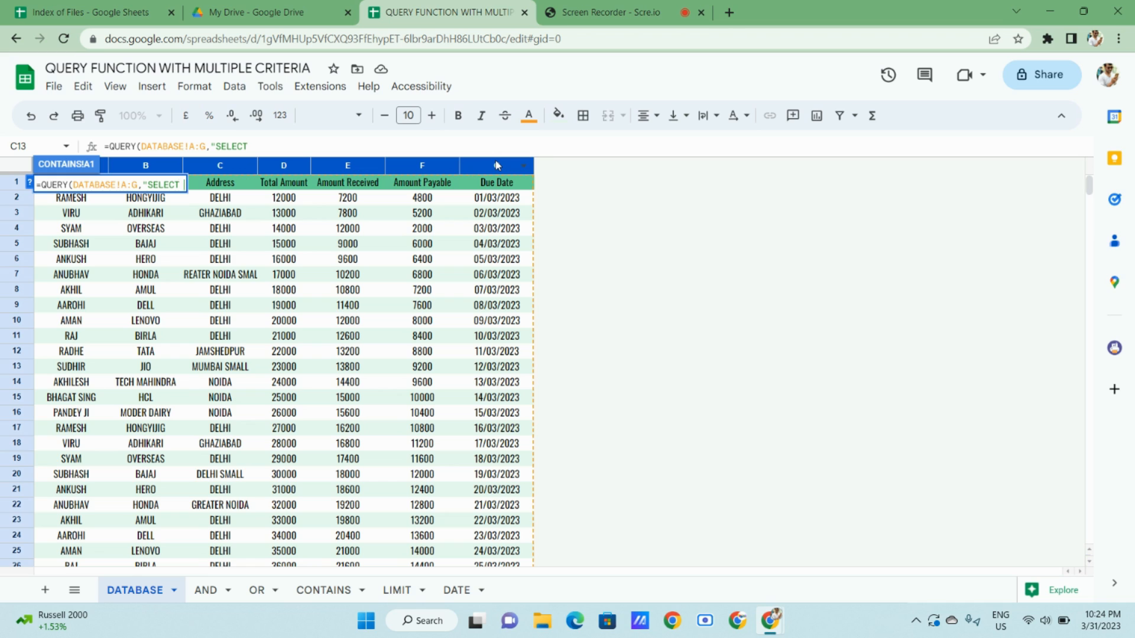
{"action": "type", "text": "* WHERE"}
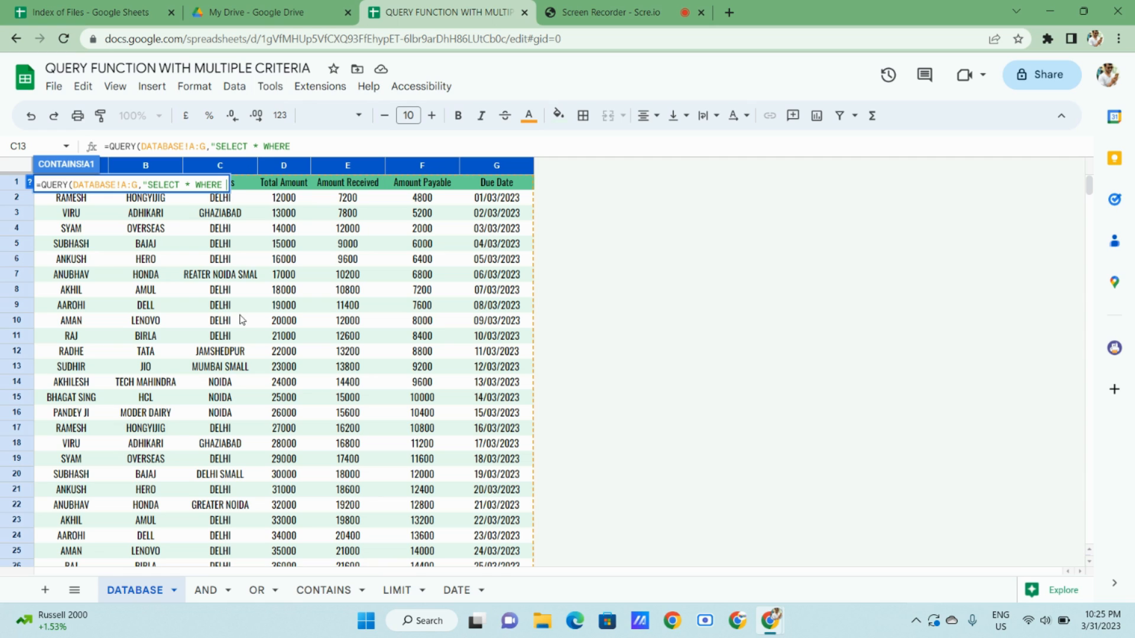
{"action": "type", "text": "C CONTA"}
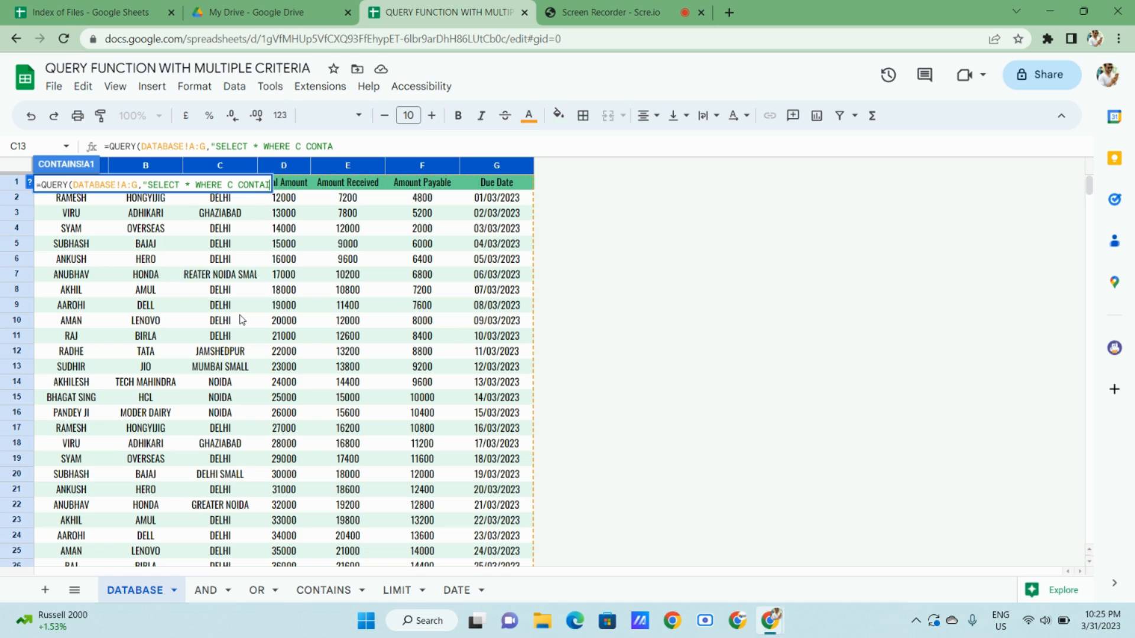
{"action": "type", "text": "INS '"}
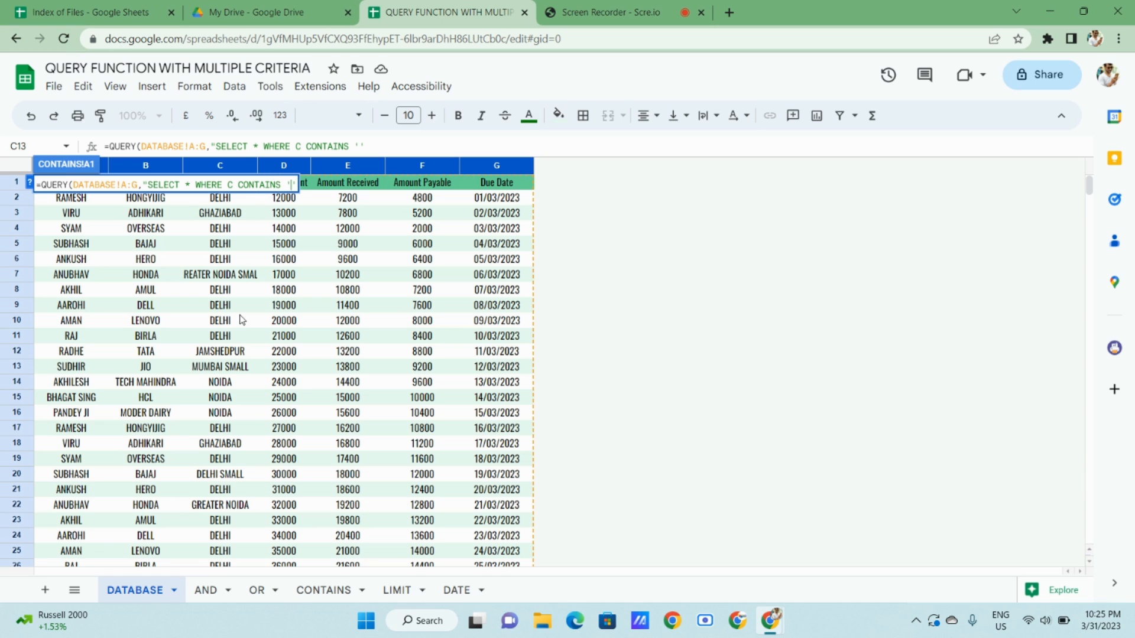
{"action": "type", "text": "SMALL"}
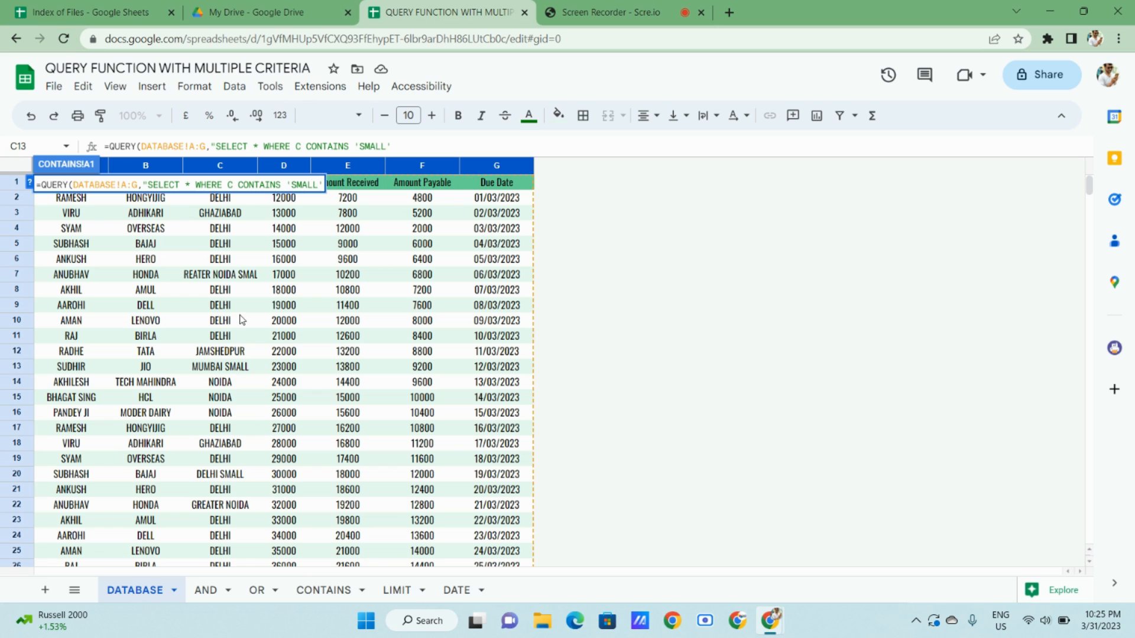
{"action": "key", "text": "Return"}
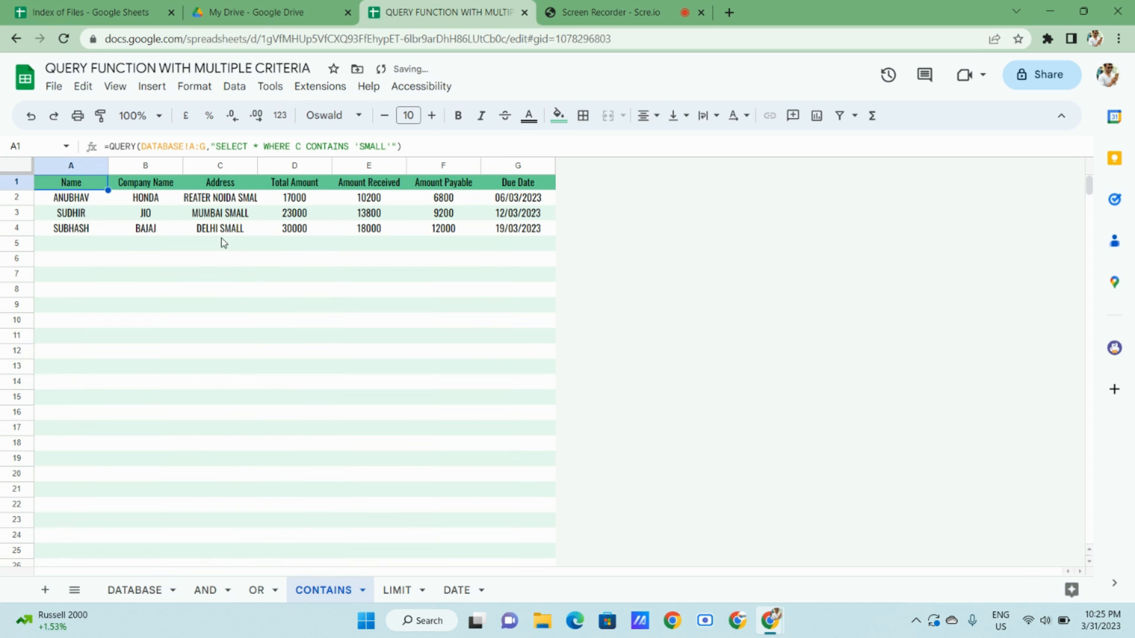
On the DATABASE sheet, append SMALL to the last address in cell C31 so it reads NOIDA SMALL.
{"action": "left_click", "coordinate": [145, 591]}
{"action": "left_click", "coordinate": [207, 537]}
{"action": "key", "text": "ctrl+Down"}
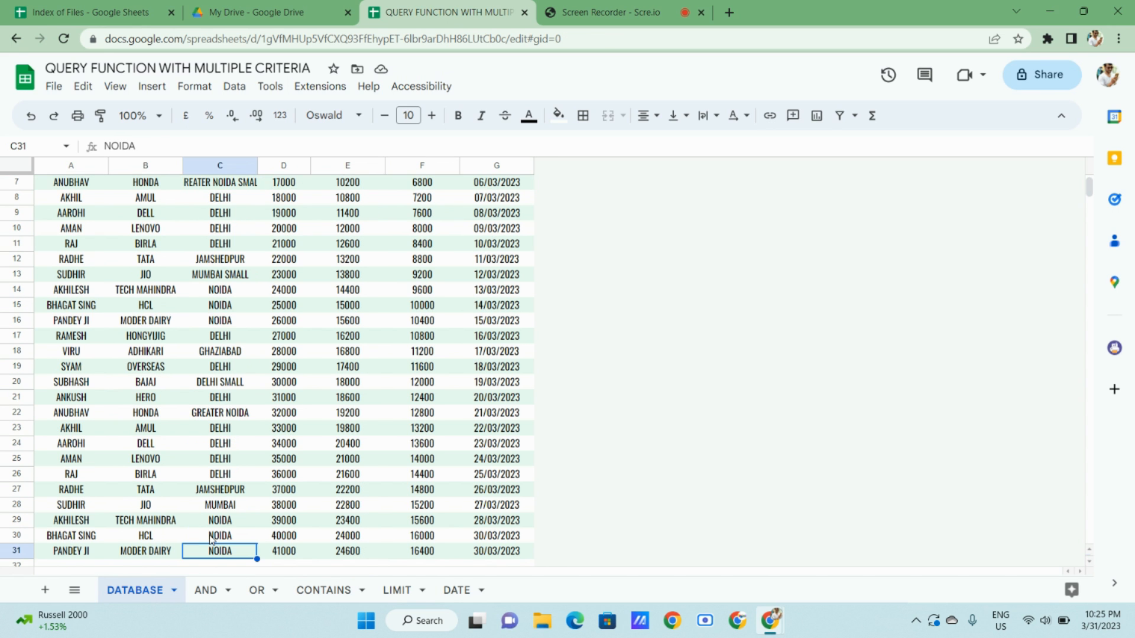
{"action": "key", "text": "Down"}
{"action": "double_click", "coordinate": [211, 536]}
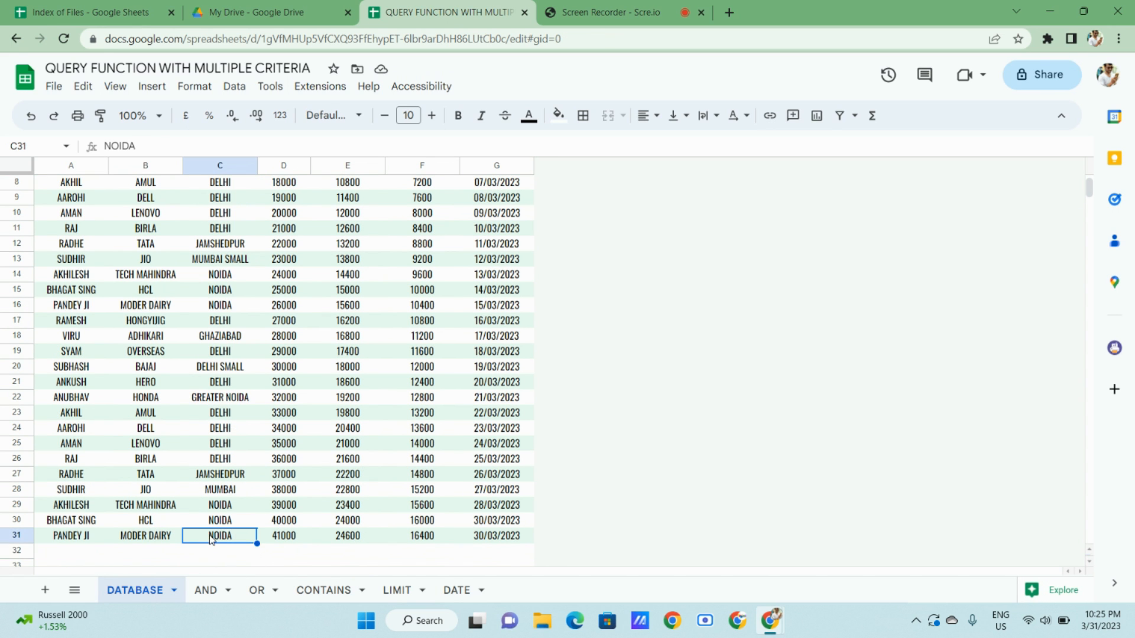
{"action": "type", "text": "SM"}
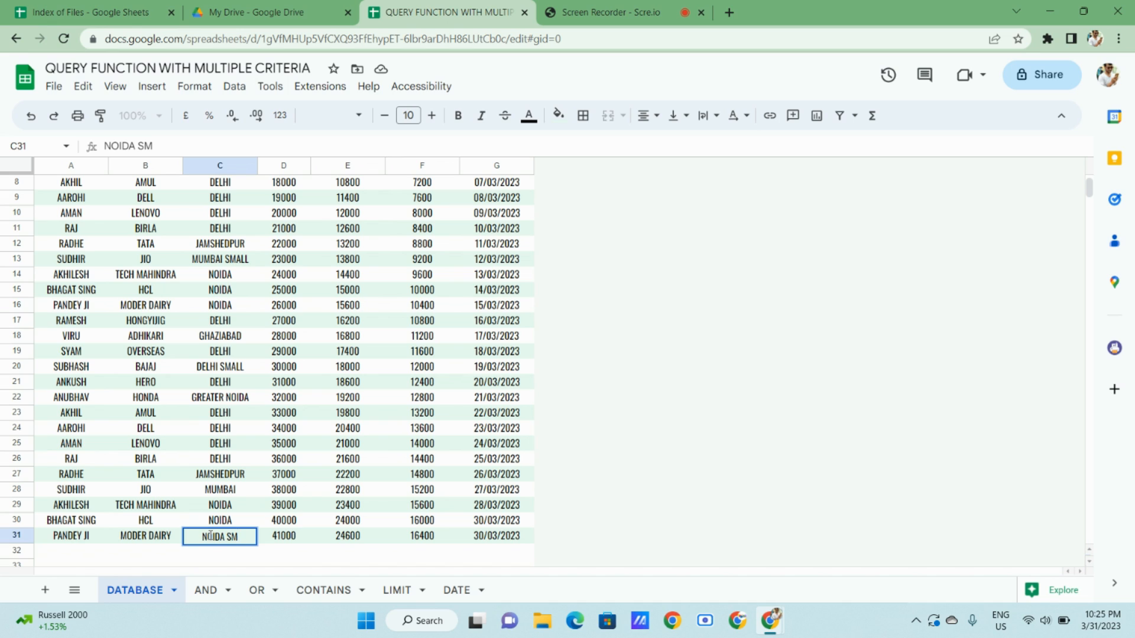
{"action": "type", "text": "ALL"}
{"action": "key", "text": "Return"}
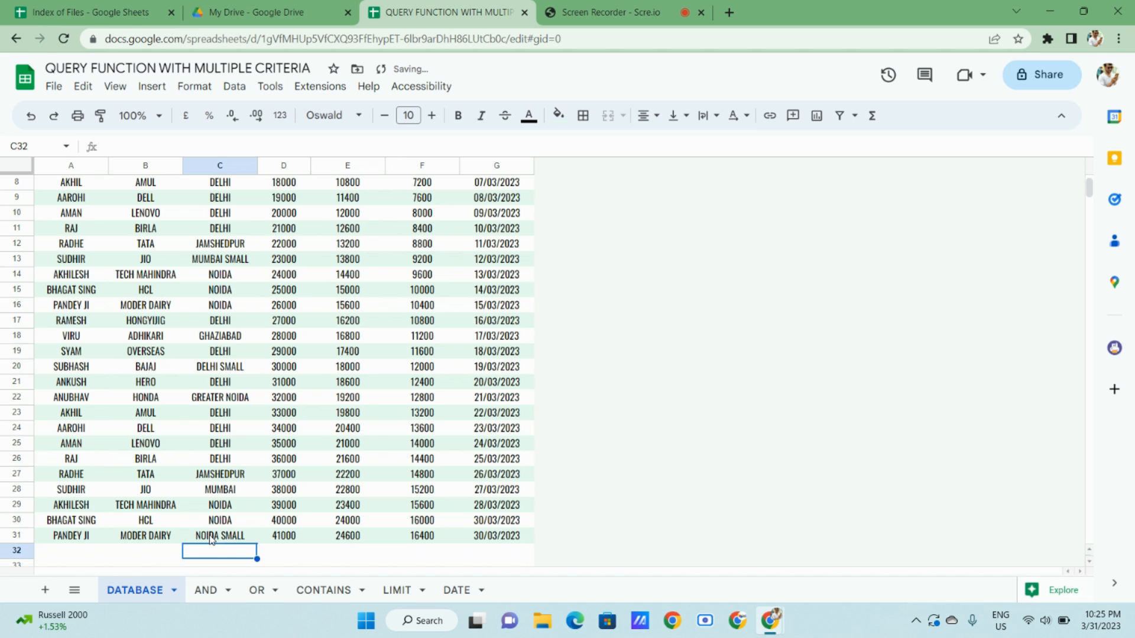
Append lowercase small to the address in cell C30 so it reads NOIDA small.
{"action": "left_click", "coordinate": [211, 539]}
{"action": "key", "text": "Up"}
{"action": "key", "text": "F2"}
{"action": "type", "text": "s"}
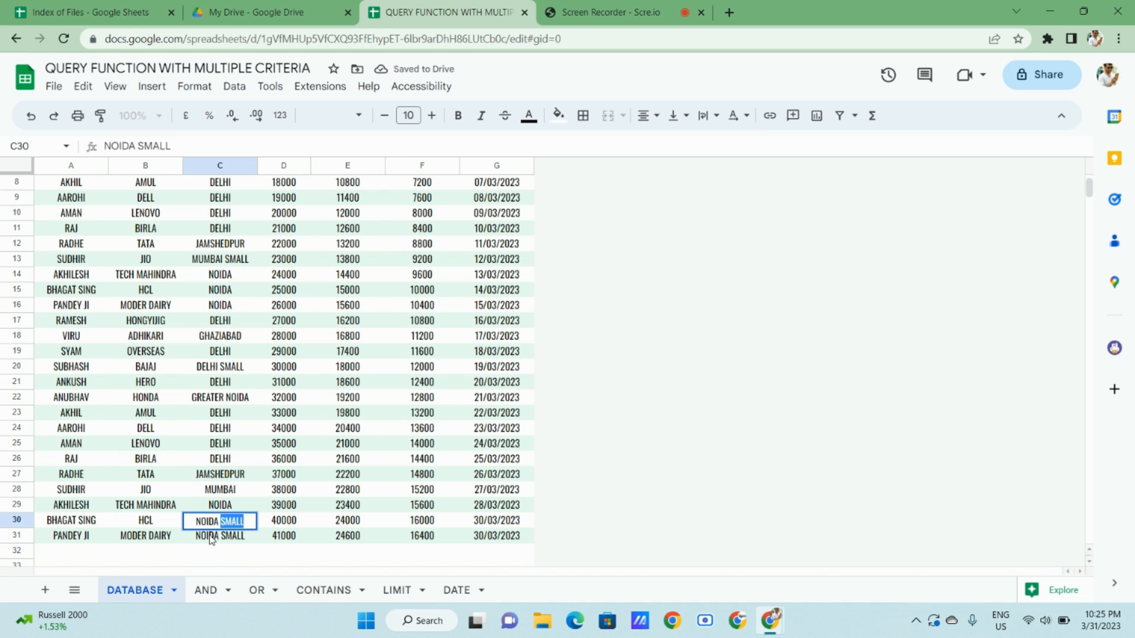
{"action": "type", "text": "mall"}
{"action": "key", "text": "Return"}
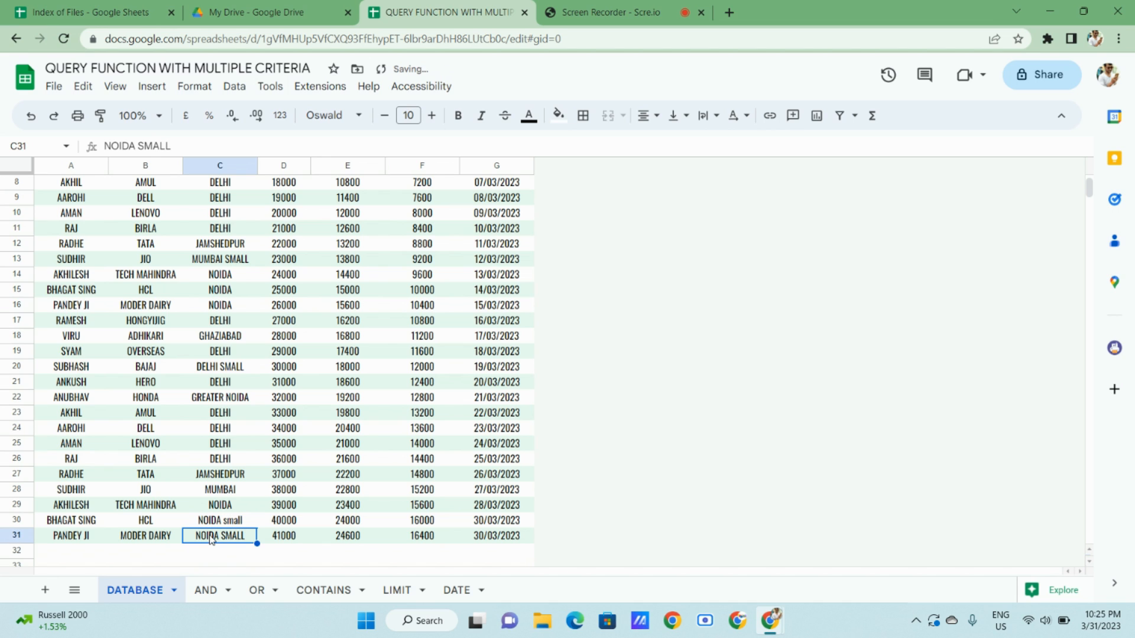
Check the query output on the CONTAINS sheet and re-enter the QUERY formula in cell A1.
{"action": "left_click", "coordinate": [319, 590]}
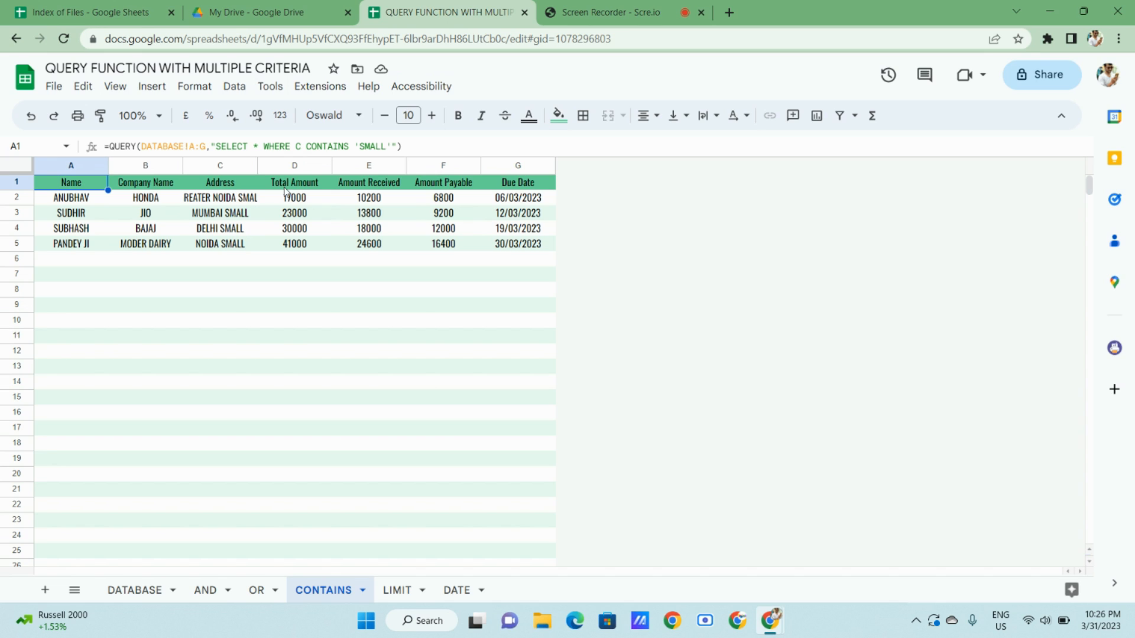
{"action": "left_click", "coordinate": [398, 146]}
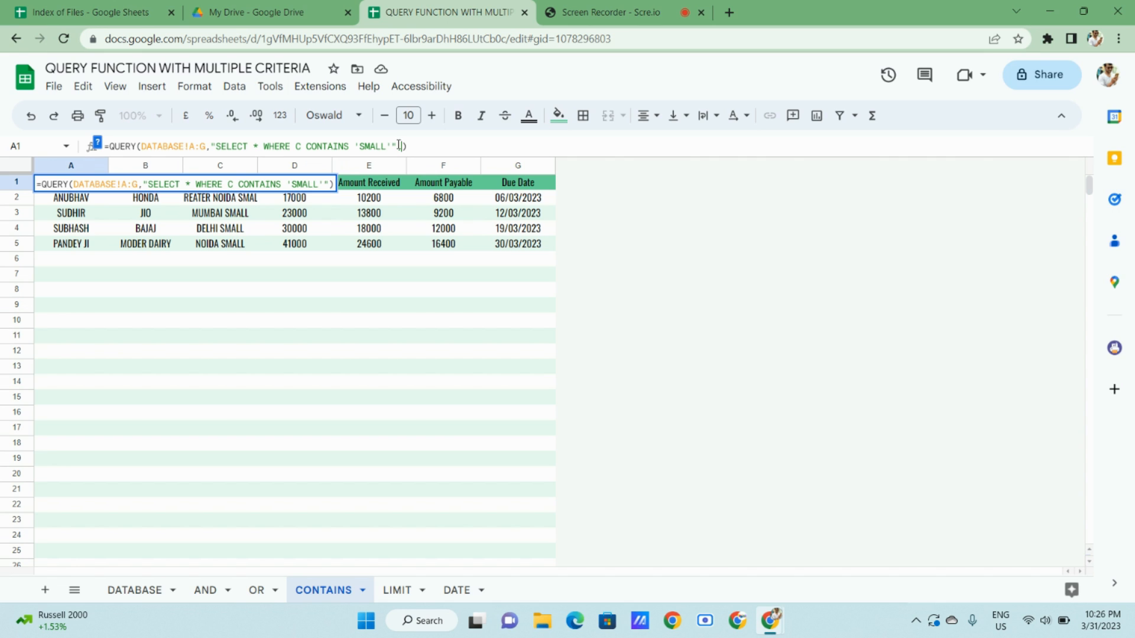
{"action": "type", "text": ")"}
{"action": "key", "text": "Return"}
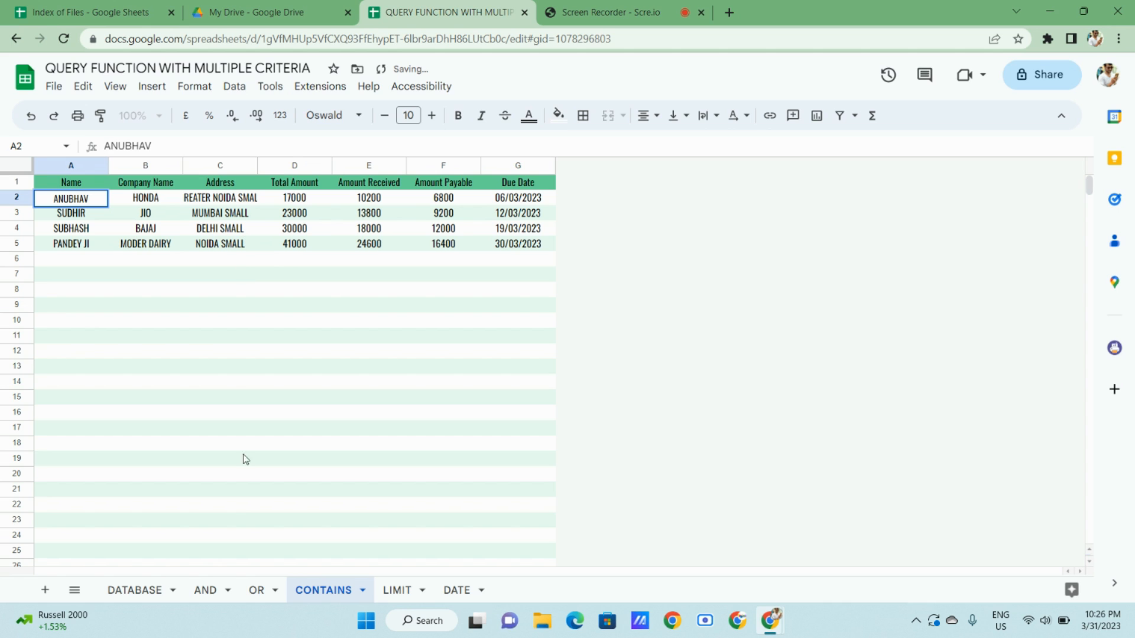
On the DATABASE sheet, change the address in cell C30 to NOIDA SMALL, and review the query output on the CONTAINS sheet.
{"action": "left_click", "coordinate": [155, 591]}
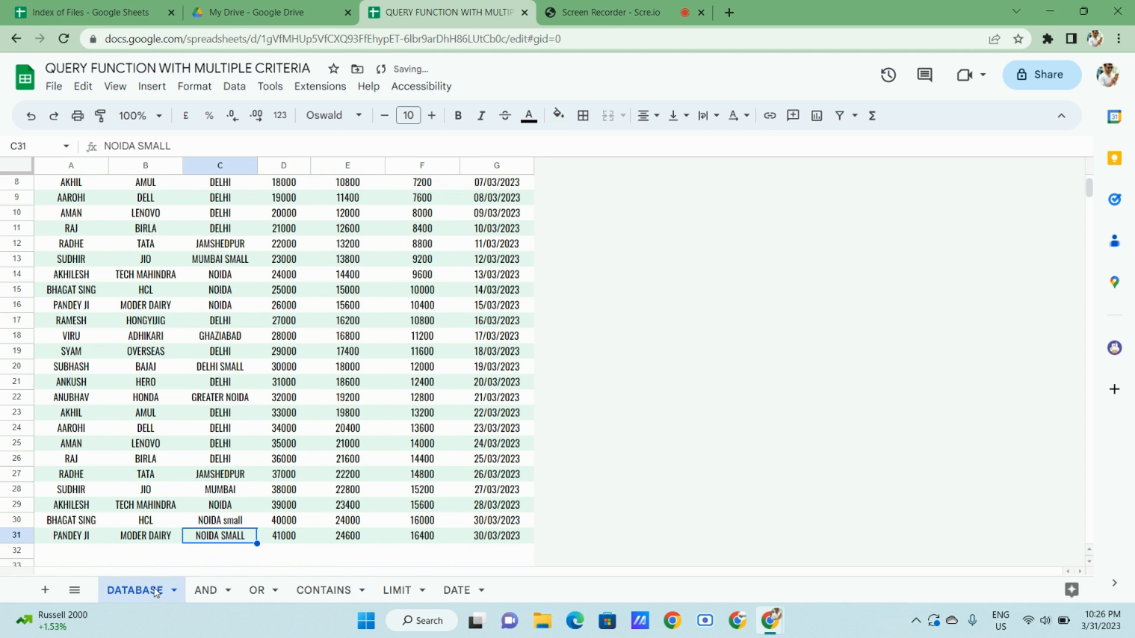
{"action": "double_click", "coordinate": [242, 523]}
{"action": "key", "text": "ctrl+a"}
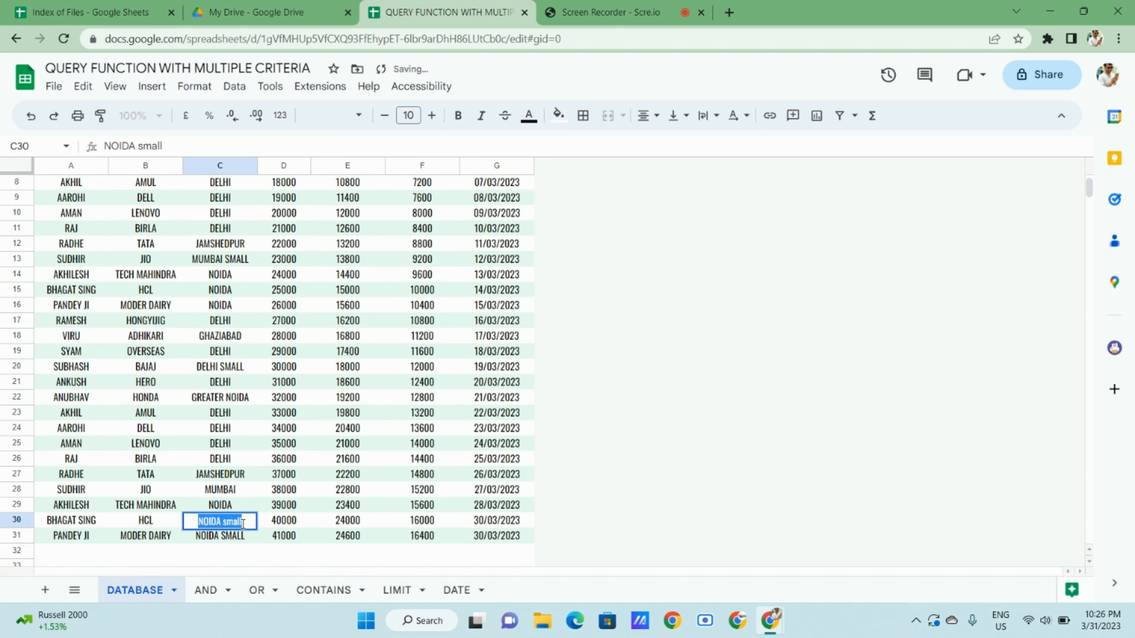
{"action": "left_click", "coordinate": [242, 524]}
{"action": "key", "text": "shift+Left"}
{"action": "key", "text": "shift+Left"}
{"action": "key", "text": "shift+Left"}
{"action": "key", "text": "shift+Left"}
{"action": "key", "text": "shift+Left"}
{"action": "type", "text": "s"}
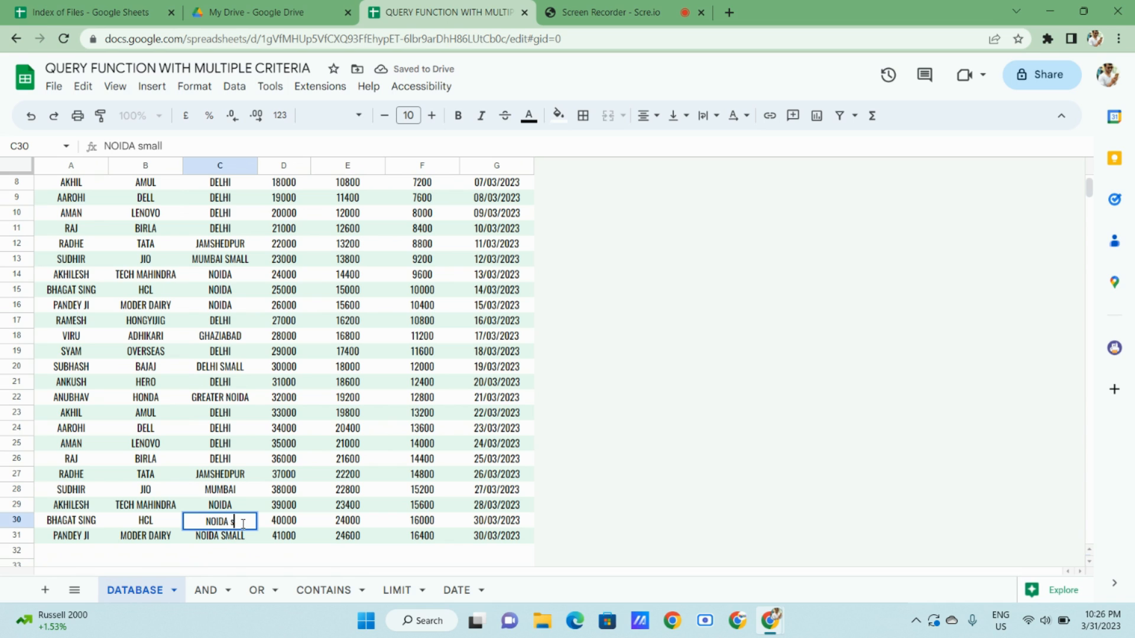
{"action": "key", "text": "BackSpace"}
{"action": "type", "text": "SMALL"}
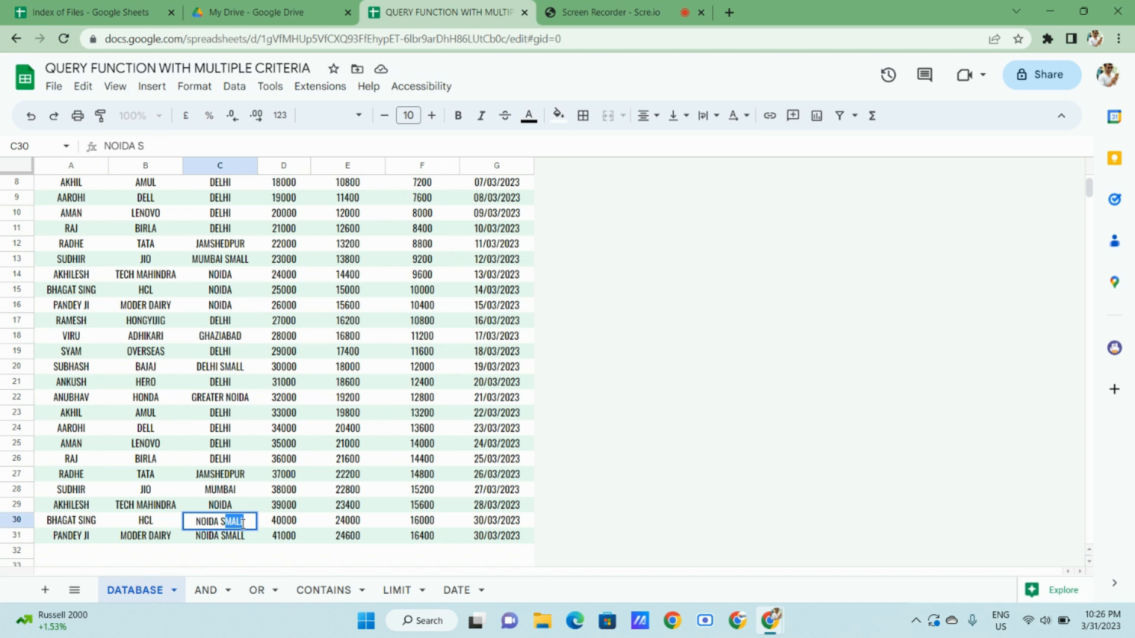
{"action": "key", "text": "Return"}
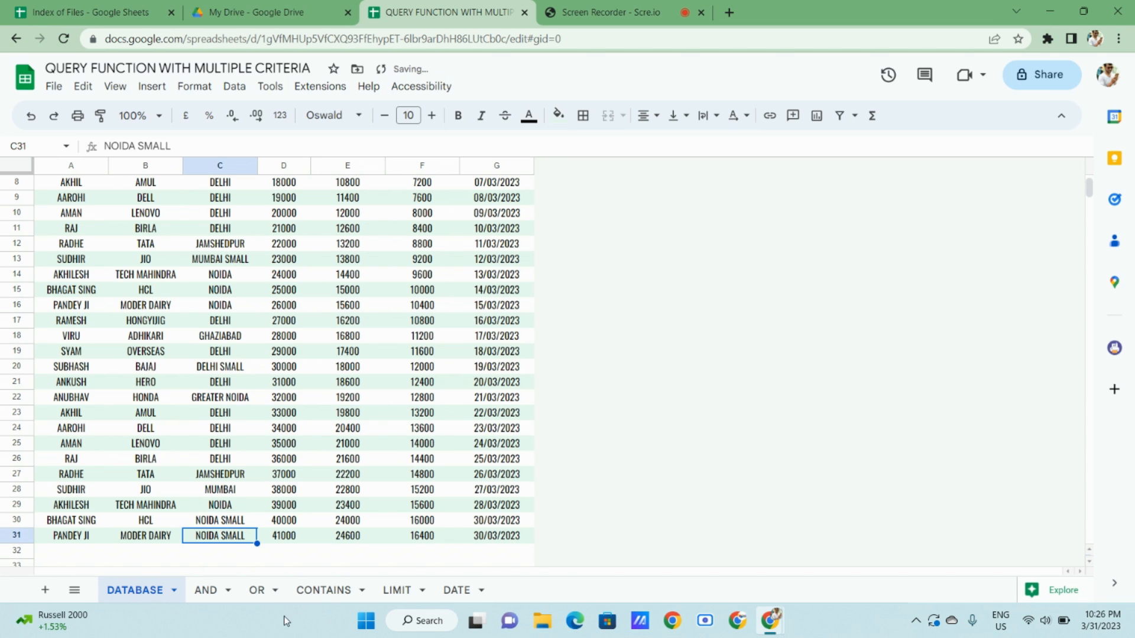
{"action": "left_click", "coordinate": [318, 591]}
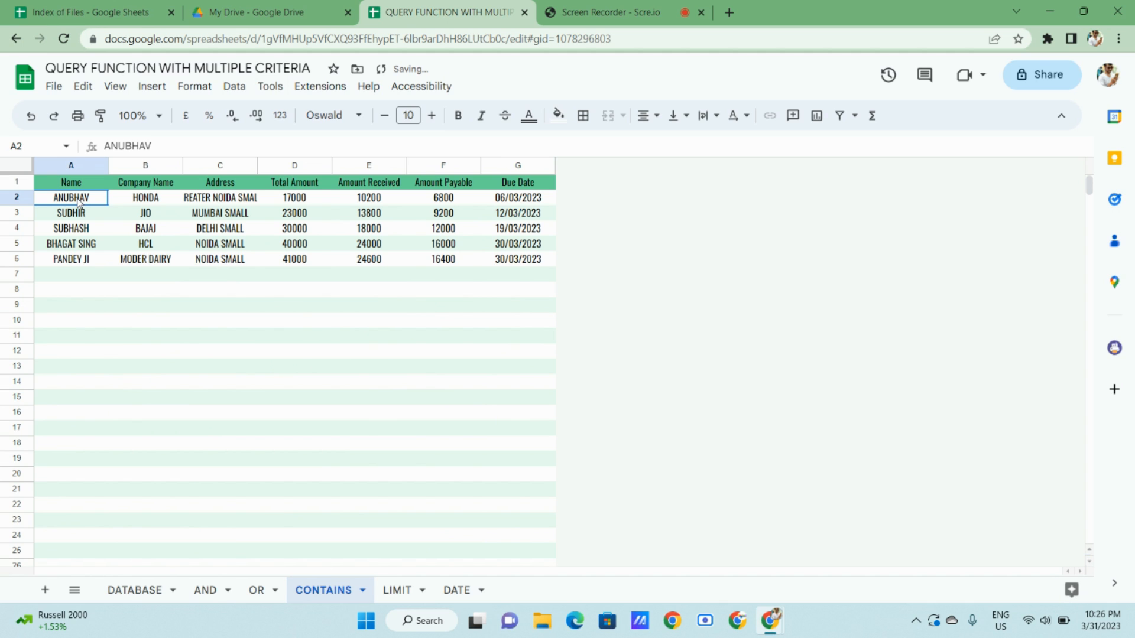
{"action": "left_click_drag", "start_coordinate": [79, 203], "coordinate": [520, 273]}
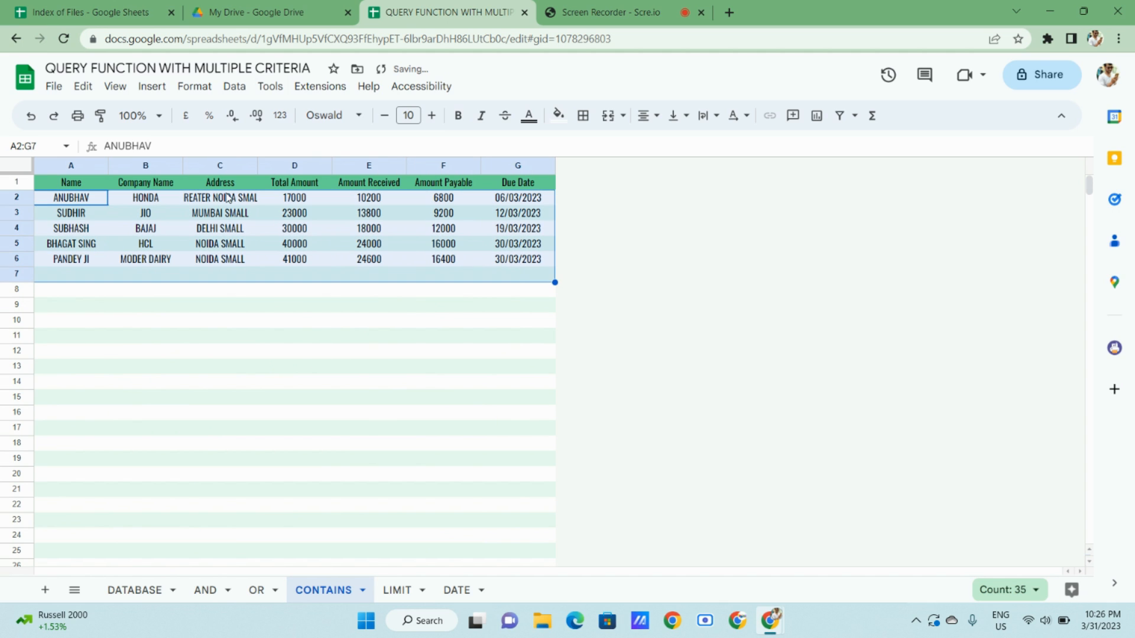
On the DATABASE sheet, insert the filler text ABCDDKDK DKFKDFKD FKDKF KDF KDF KDFK before NOIDA SMALL in cell C30.
{"action": "left_click", "coordinate": [163, 601]}
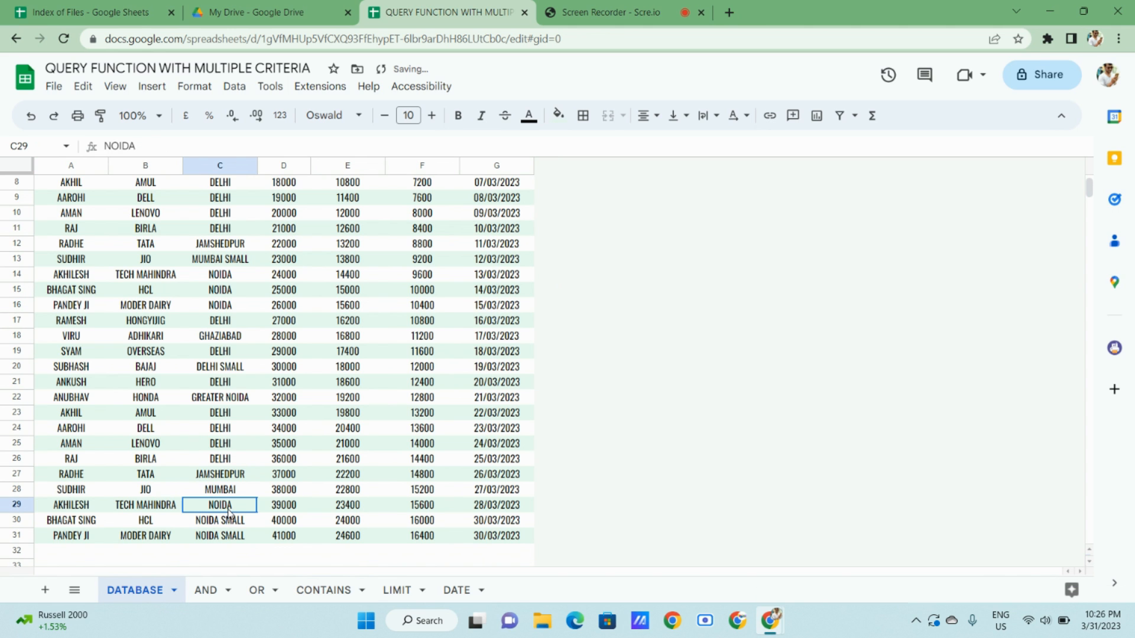
{"action": "double_click", "coordinate": [247, 508]}
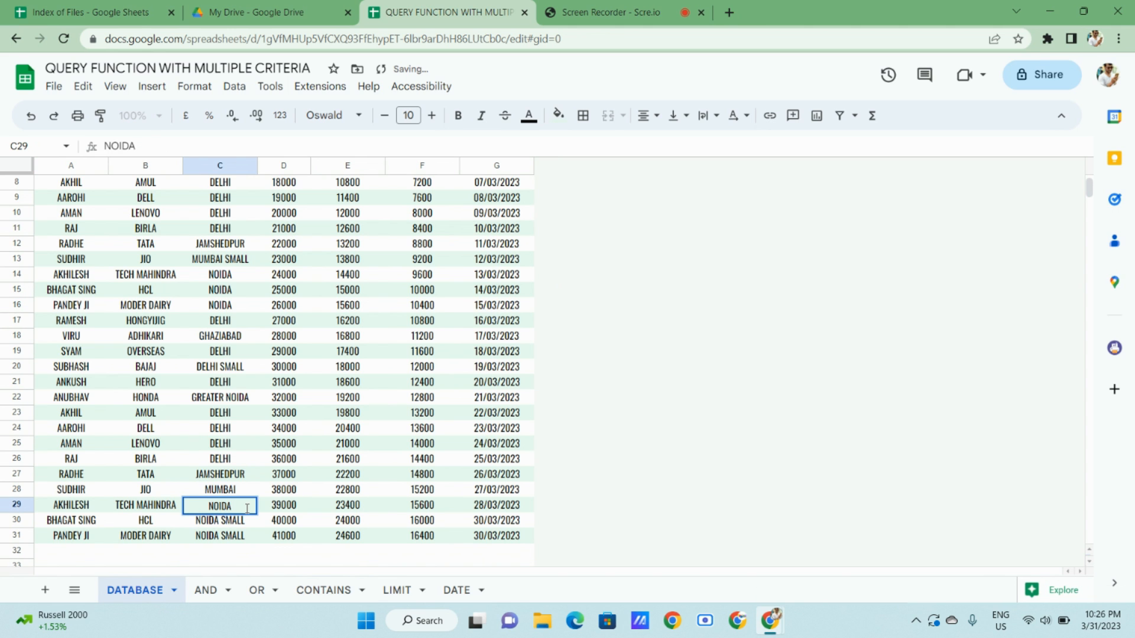
{"action": "double_click", "coordinate": [247, 512]}
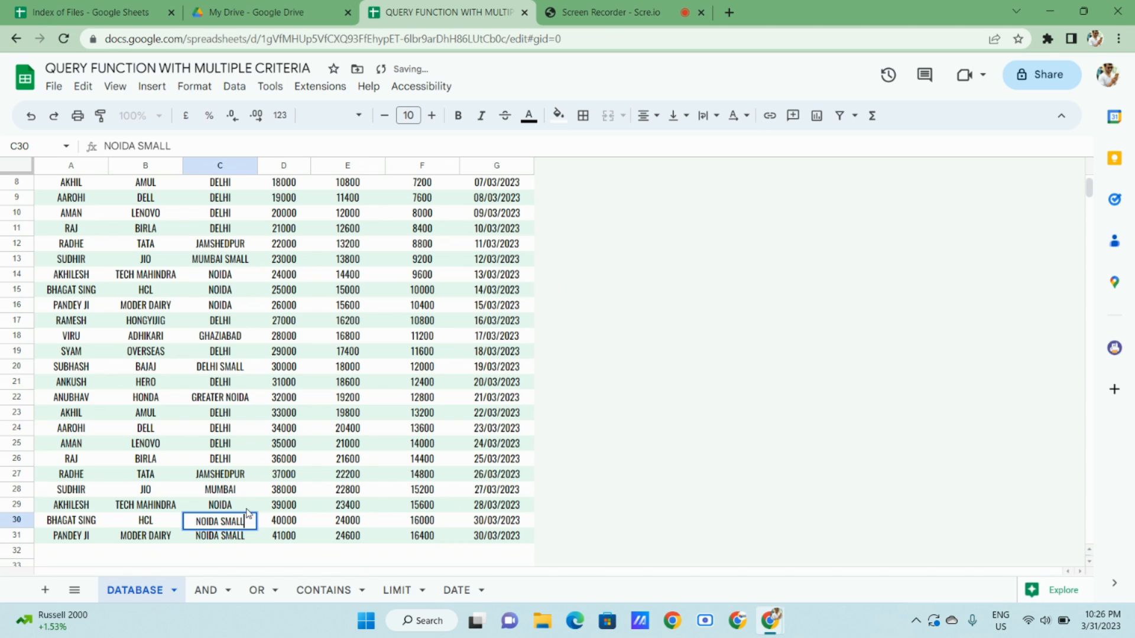
{"action": "key", "text": "Home"}
{"action": "type", "text": "ABCDDKDK DKFKDFKD FKDKF KDF KDF KDFK"}
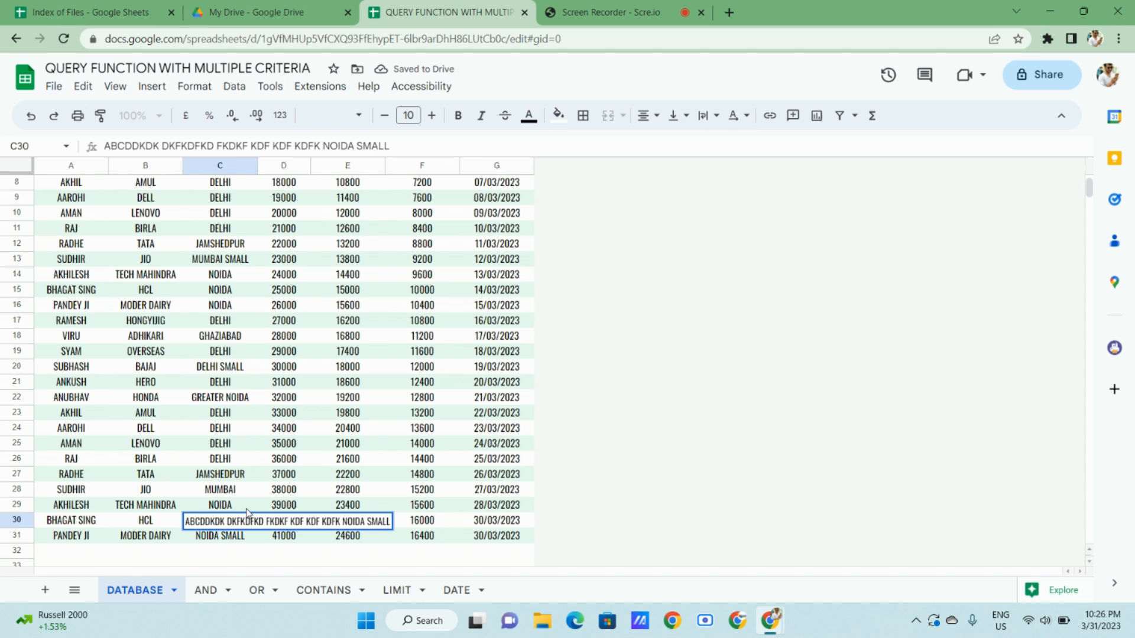
{"action": "key", "text": "Return"}
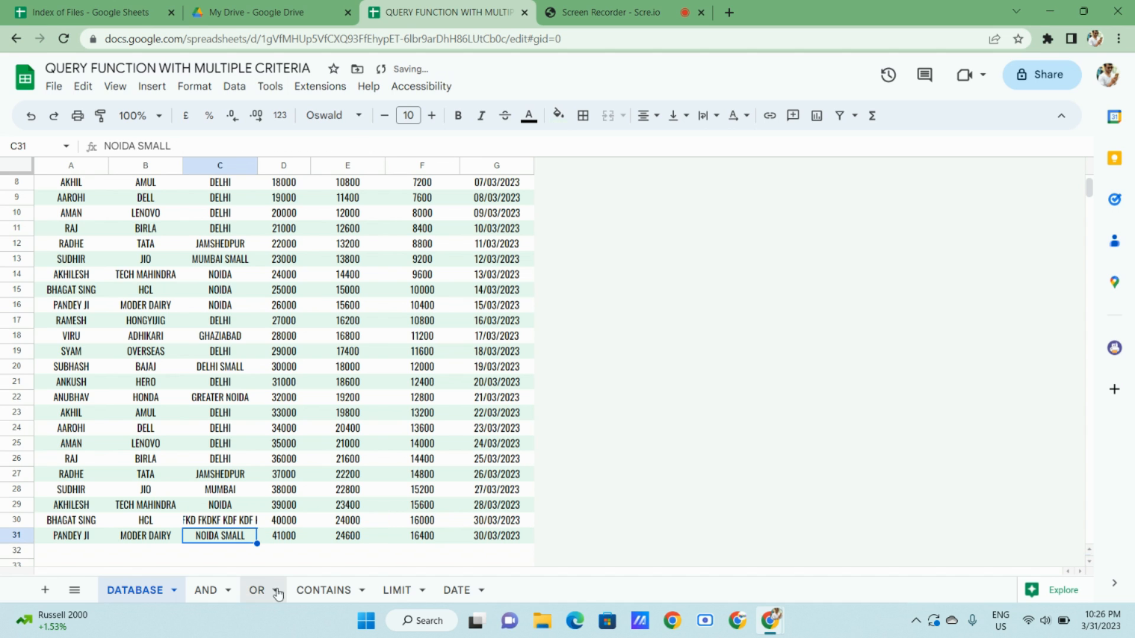
On the CONTAINS sheet, inspect the address in cell C5 and the QUERY formula in cell A1.
{"action": "left_click", "coordinate": [327, 589]}
{"action": "left_click", "coordinate": [231, 247]}
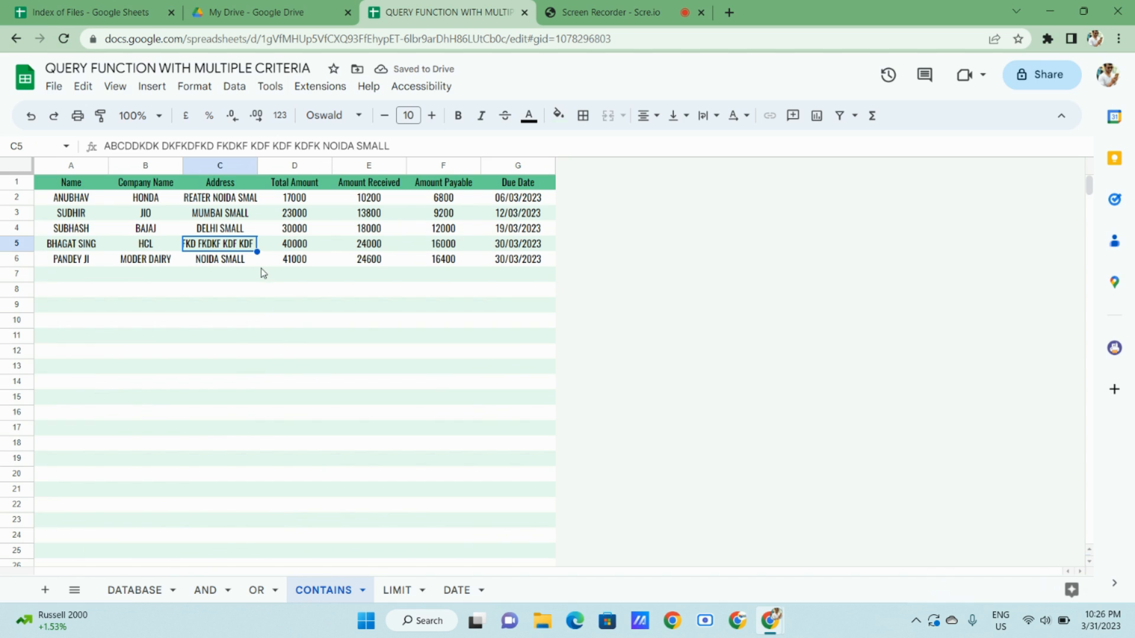
{"action": "left_click", "coordinate": [82, 187]}
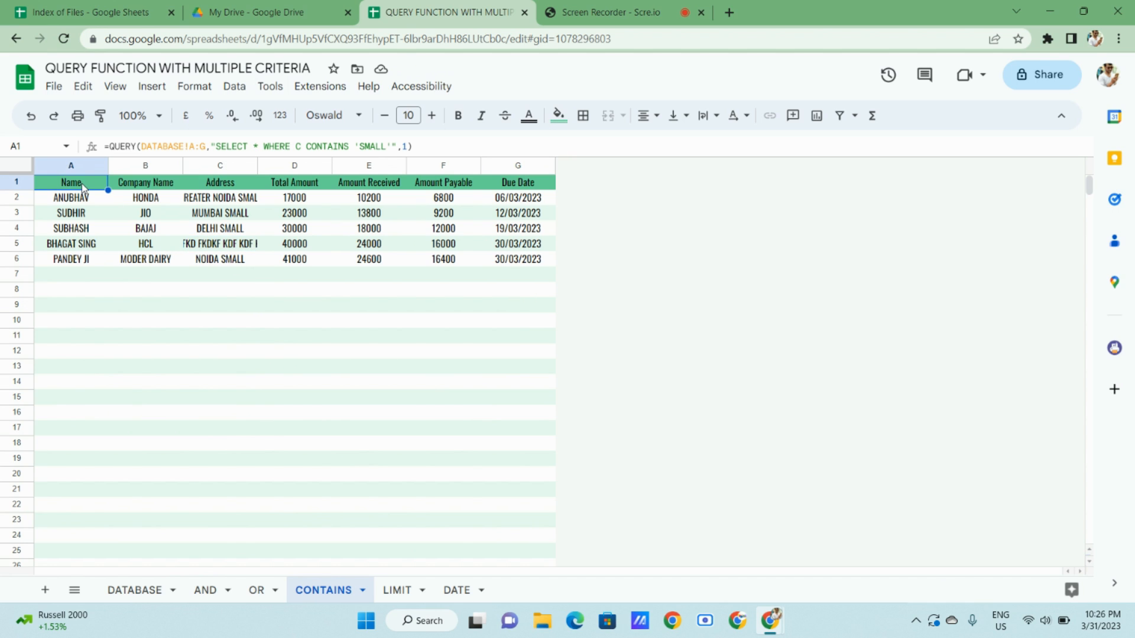